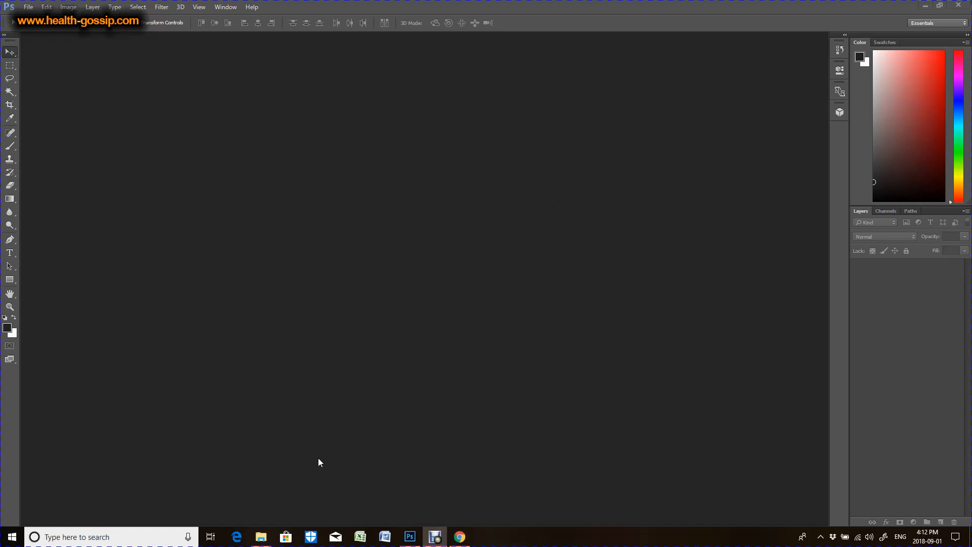
Step: Open the wooden background image from the Text tutorial folder in Photoshop and convert its locked Background into a regular layer
{"action": "left_click", "coordinate": [261, 537]}
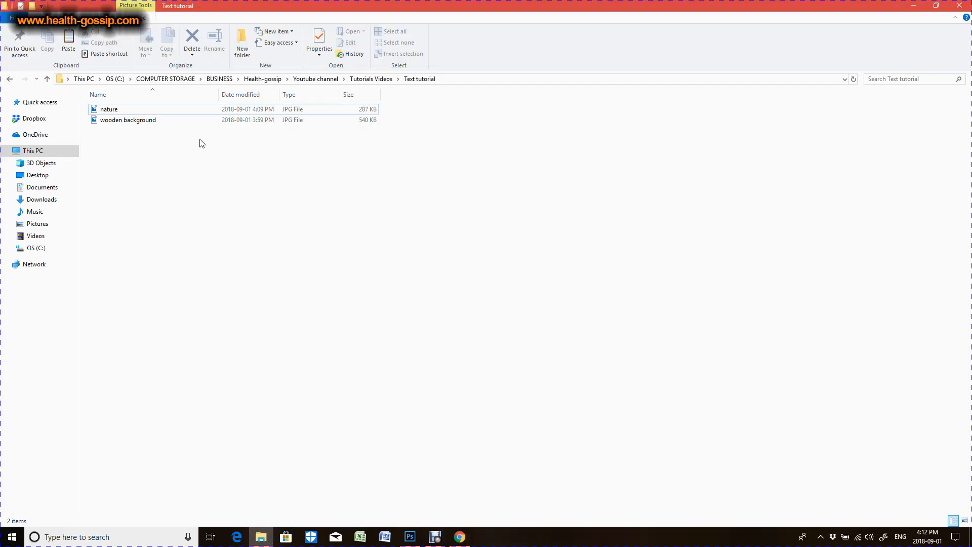
{"action": "left_click", "coordinate": [197, 121]}
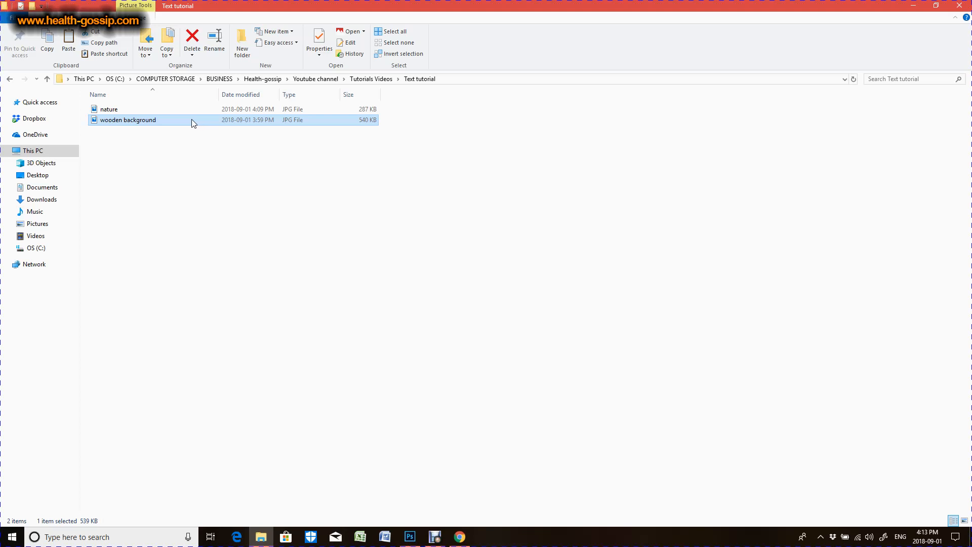
{"action": "left_click", "coordinate": [408, 536]}
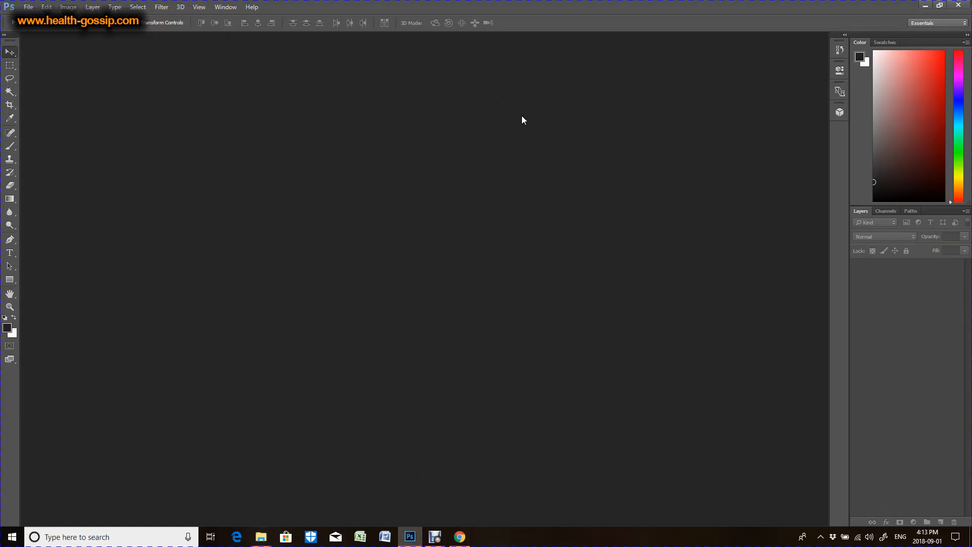
{"action": "left_click", "coordinate": [925, 5]}
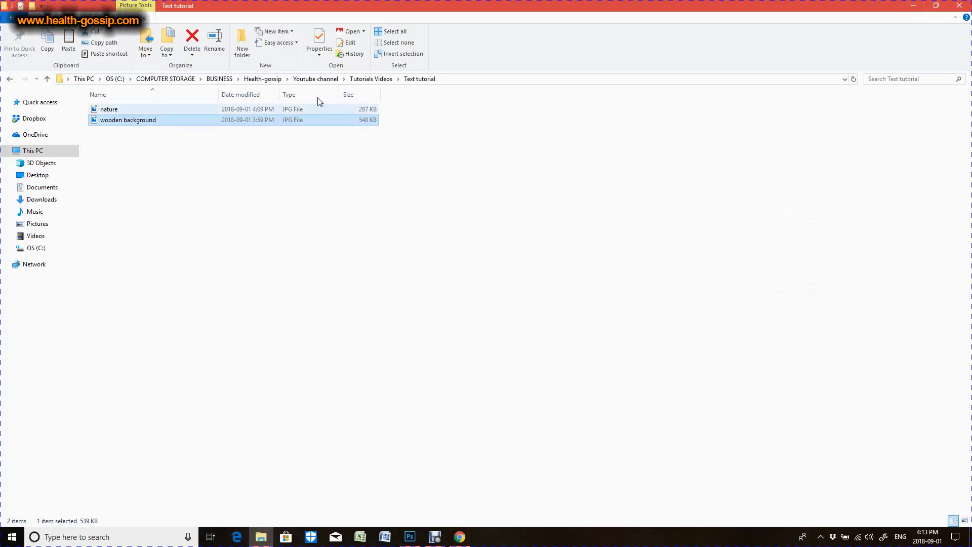
{"action": "right_click", "coordinate": [162, 123]}
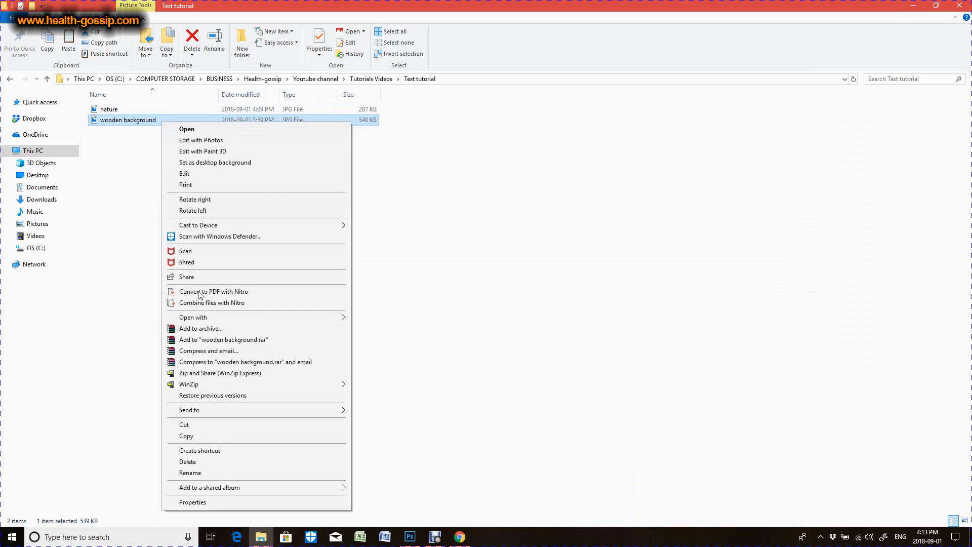
{"action": "mouse_move", "coordinate": [344, 318]}
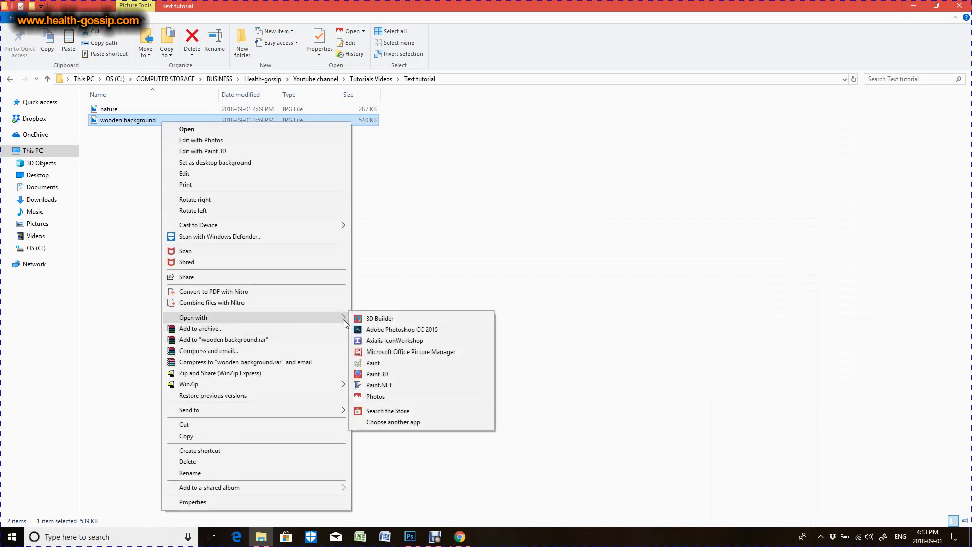
{"action": "left_click", "coordinate": [404, 294]}
{"action": "left_click_drag", "start_coordinate": [130, 121], "coordinate": [414, 370]}
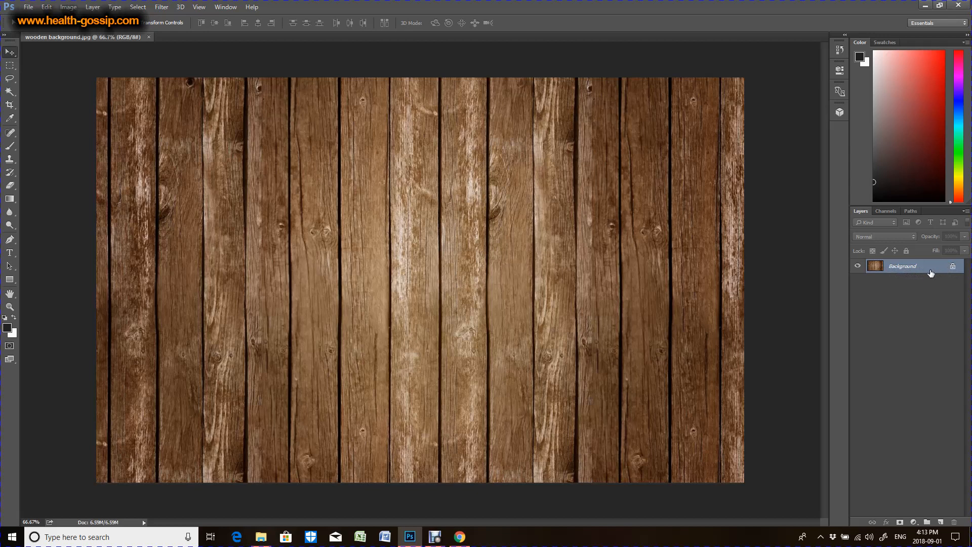
{"action": "double_click", "coordinate": [902, 272]}
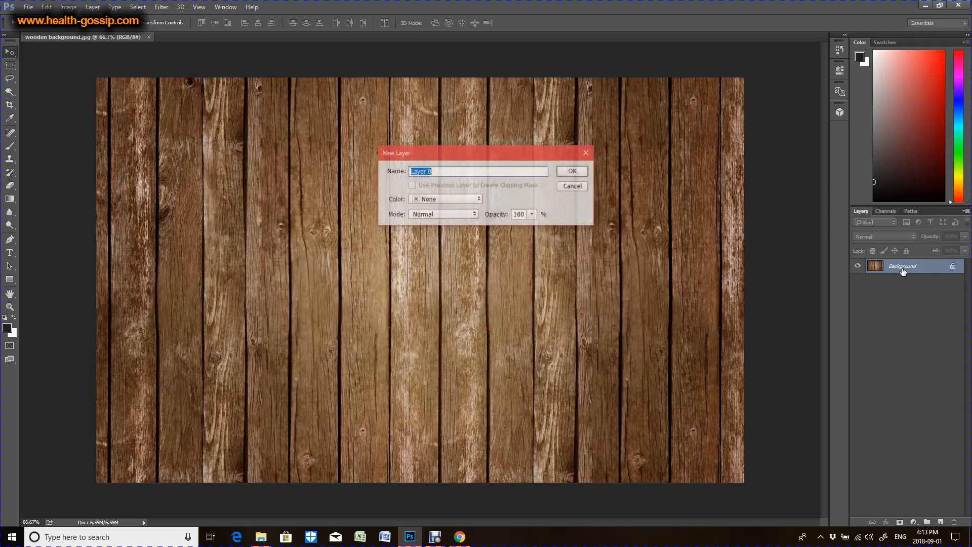
{"action": "left_click", "coordinate": [583, 173]}
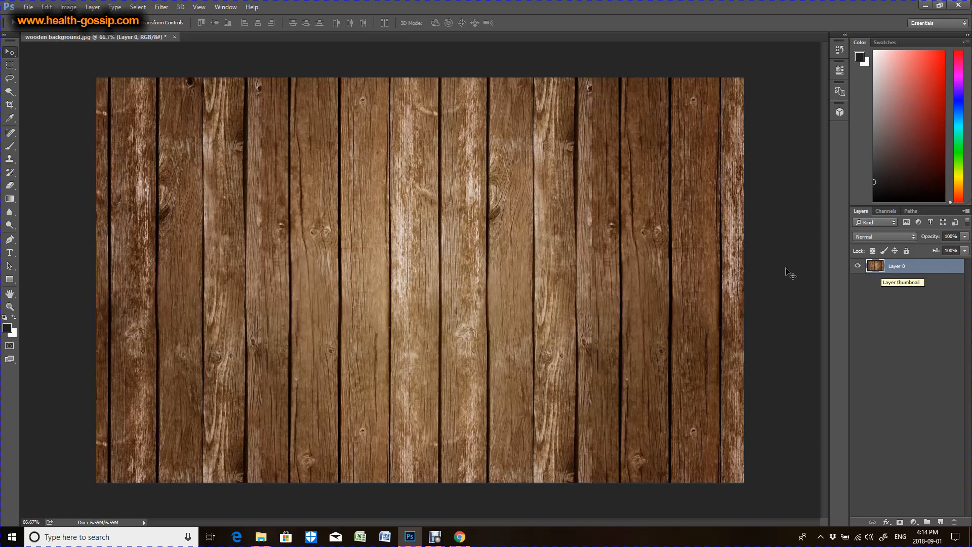
{"action": "left_click", "coordinate": [11, 253]}
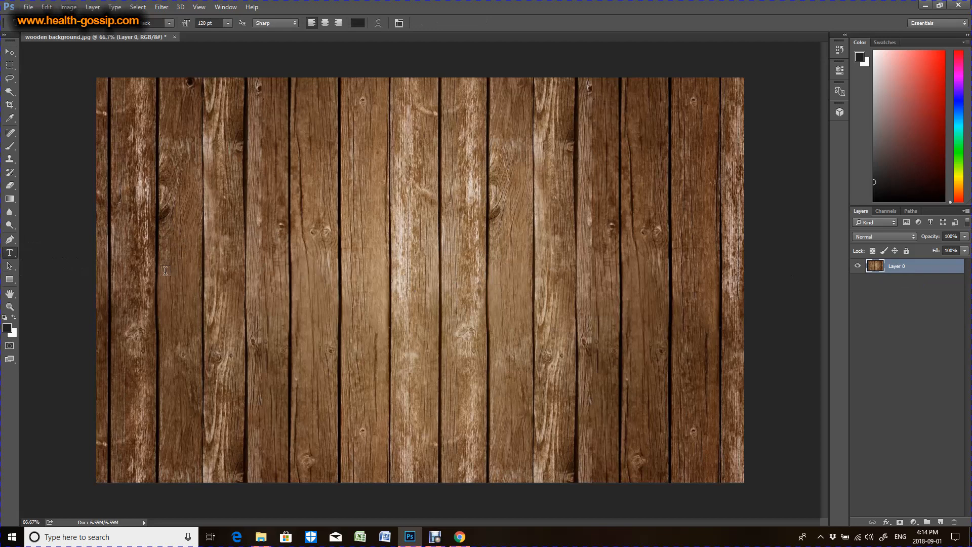
{"action": "left_click", "coordinate": [140, 299]}
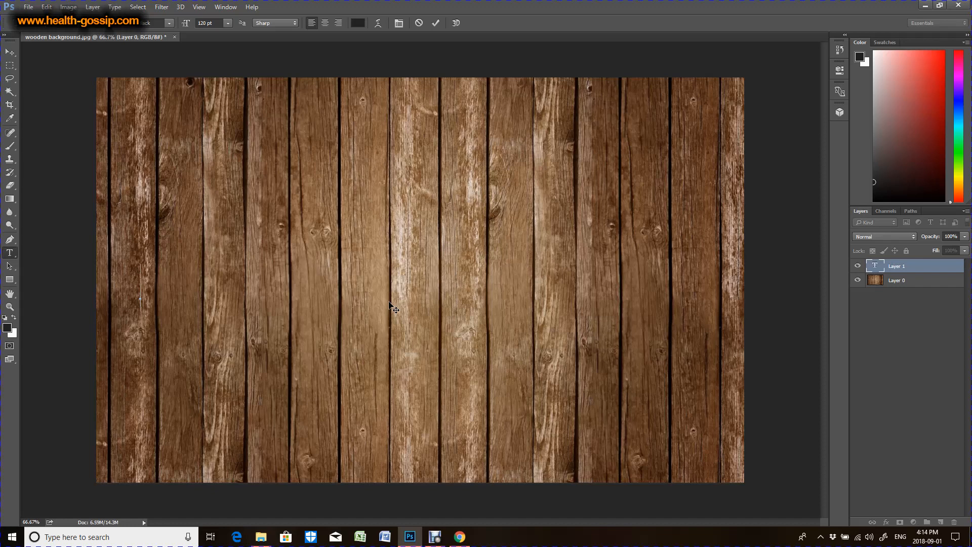
{"action": "type", "text": "www"}
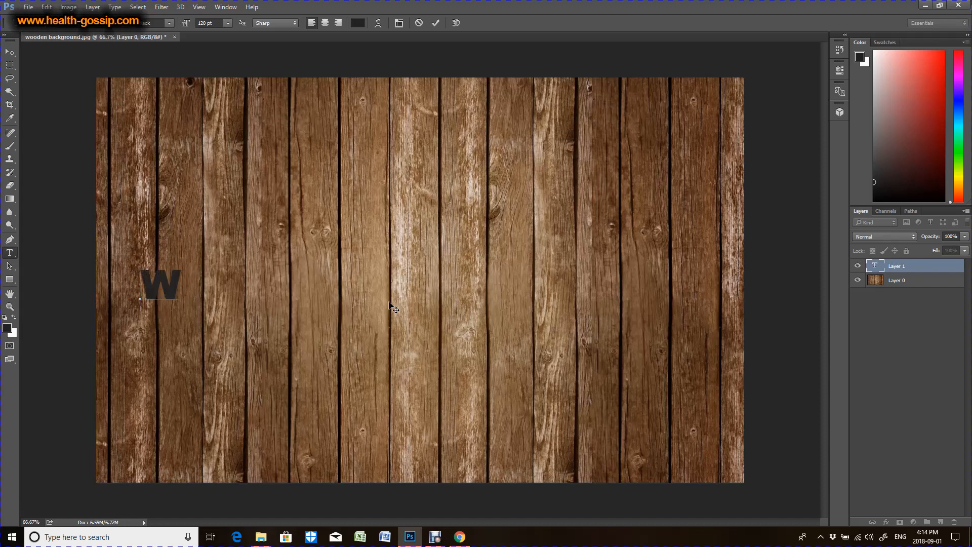
{"action": "type", "text": ".health"}
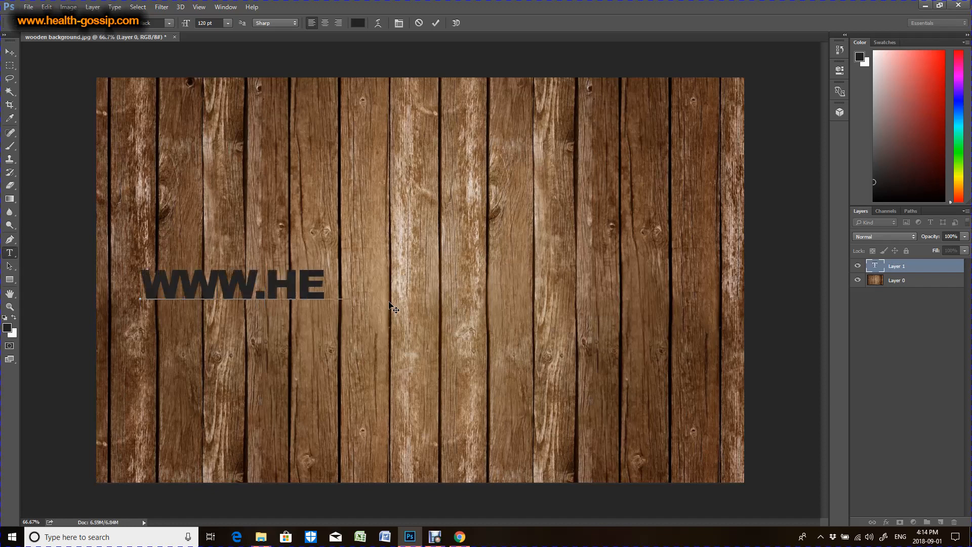
{"action": "type", "text": "-gossip "}
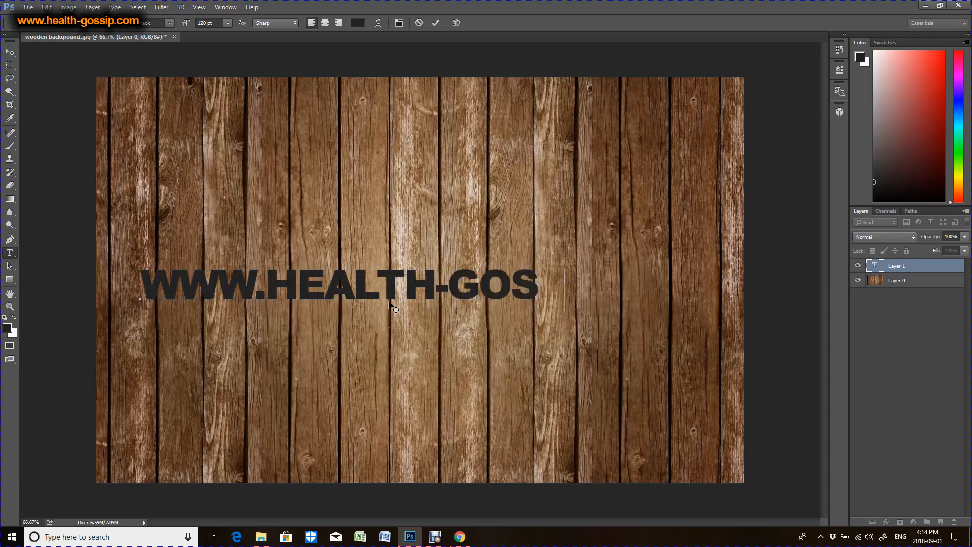
{"action": "type", "text": ".com"}
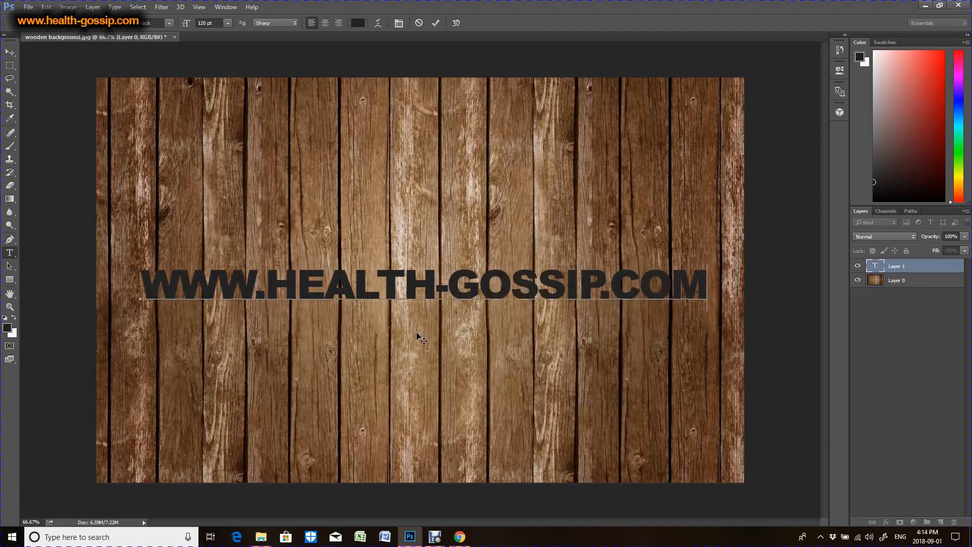
{"action": "left_click", "coordinate": [907, 270]}
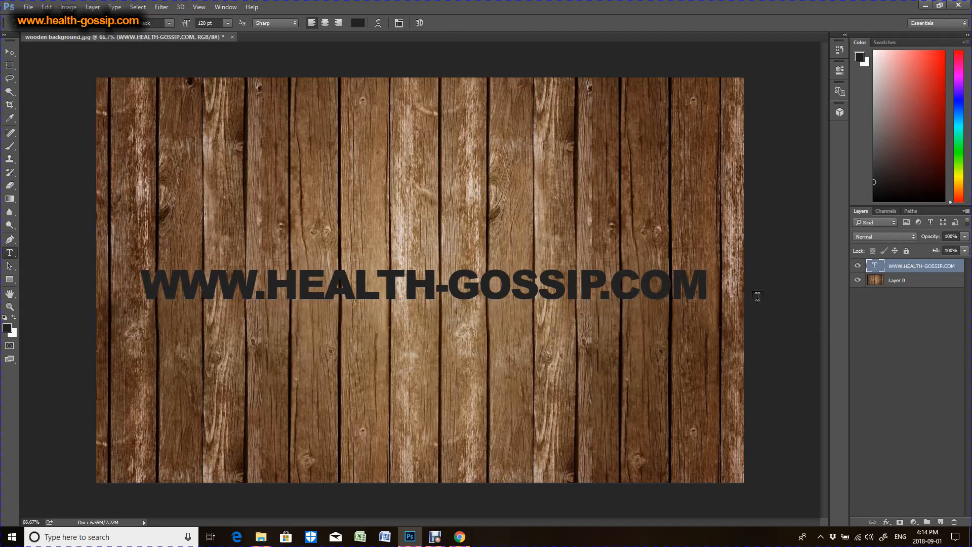
Step: Centre the text horizontally and vertically on the canvas with the Move tool
{"action": "left_click", "coordinate": [15, 53]}
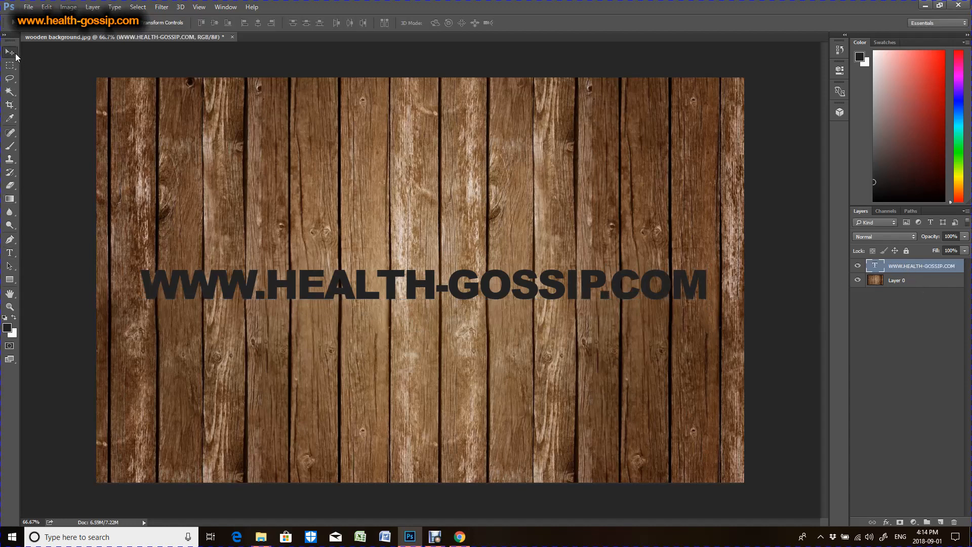
{"action": "mouse_move", "coordinate": [403, 321]}
{"action": "left_mouse_down"}
{"action": "mouse_move", "coordinate": [405, 300]}
{"action": "mouse_move", "coordinate": [409, 309]}
{"action": "left_mouse_up"}
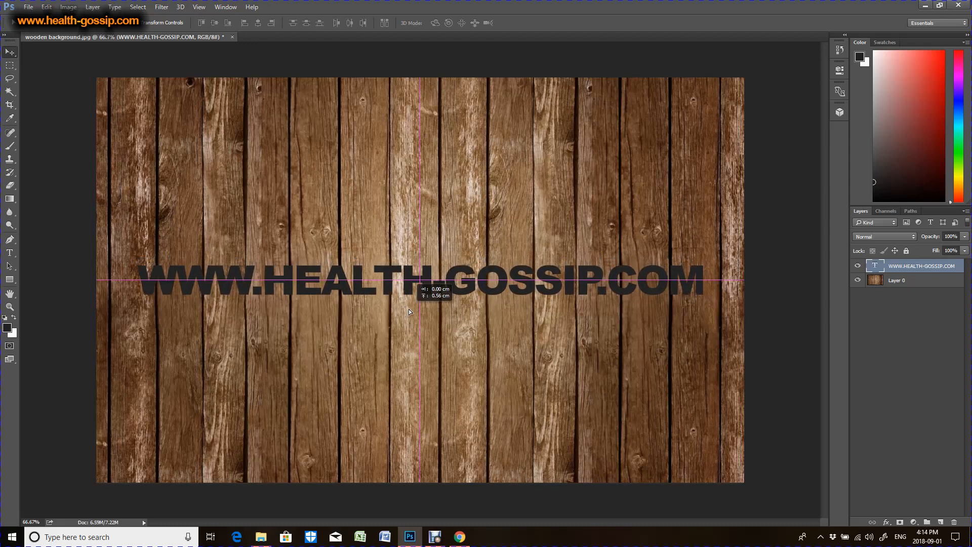
{"action": "left_click_drag", "start_coordinate": [409, 310], "coordinate": [409, 310]}
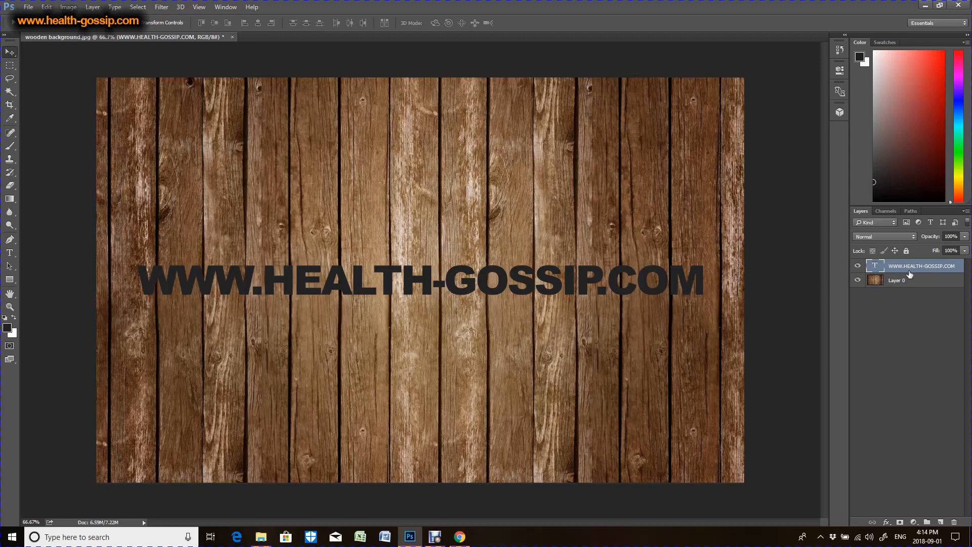
Step: Hide and show the text layer, and move it below the wood layer and back above it
{"action": "left_click", "coordinate": [857, 267]}
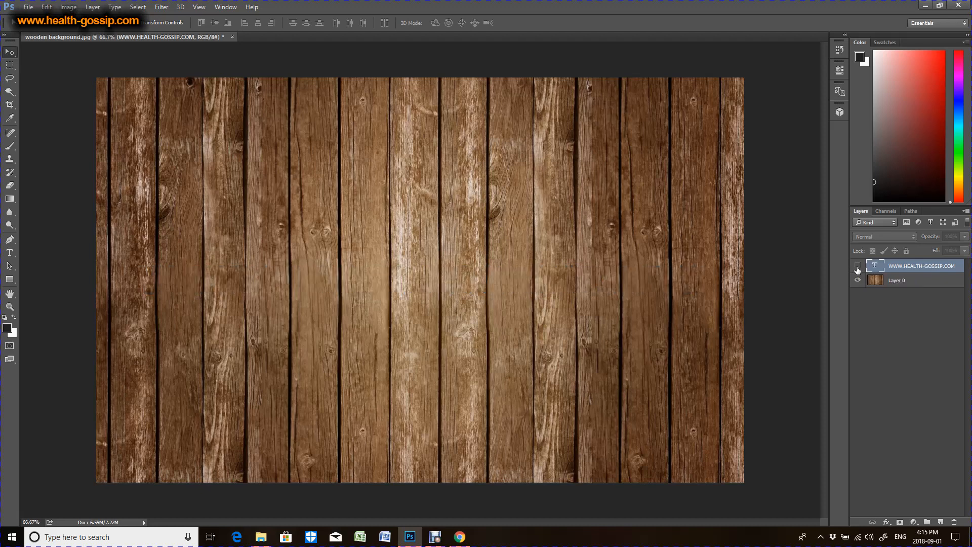
{"action": "left_click", "coordinate": [857, 267]}
{"action": "left_click_drag", "start_coordinate": [894, 267], "coordinate": [896, 281]}
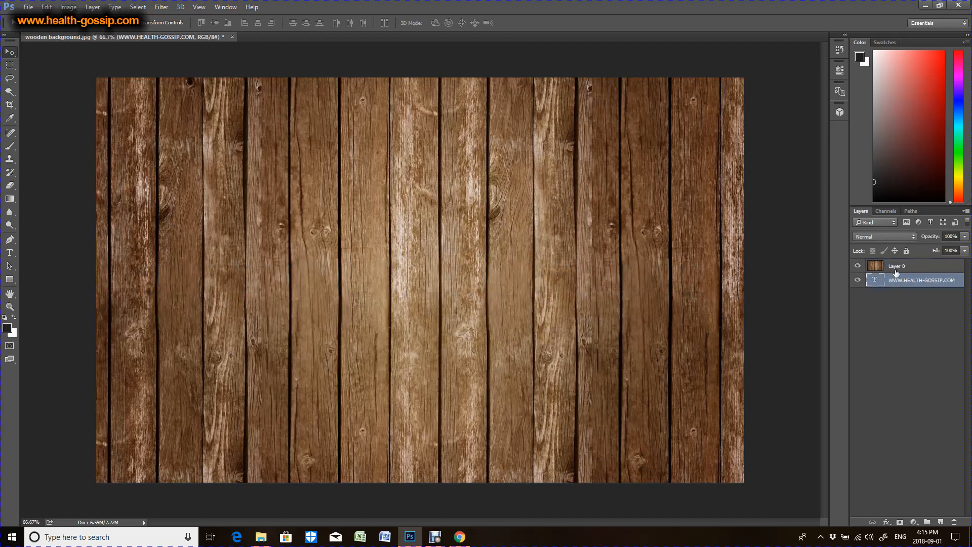
{"action": "left_click", "coordinate": [901, 266]}
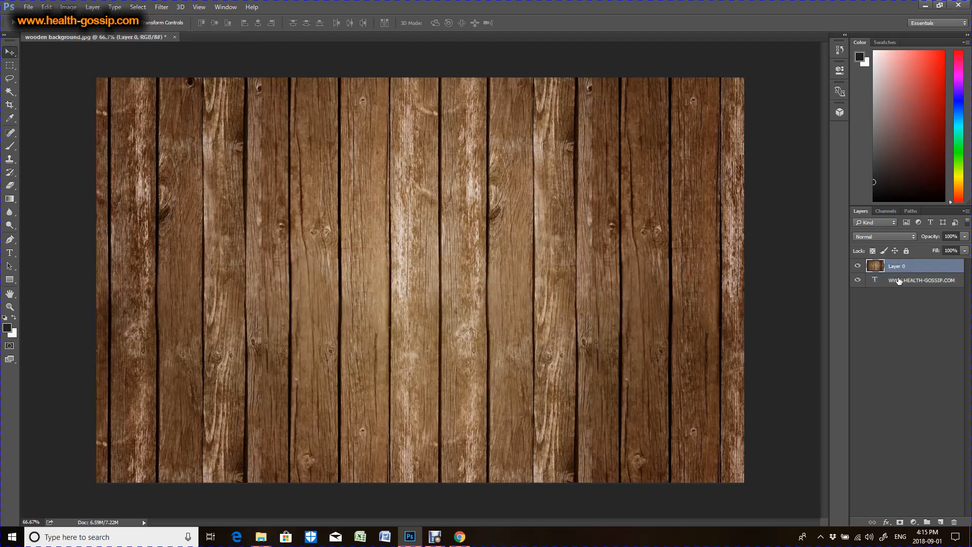
{"action": "left_click_drag", "start_coordinate": [900, 284], "coordinate": [900, 266]}
Step: Rename the wood image layer as BACKGROUND
{"action": "left_click", "coordinate": [897, 282]}
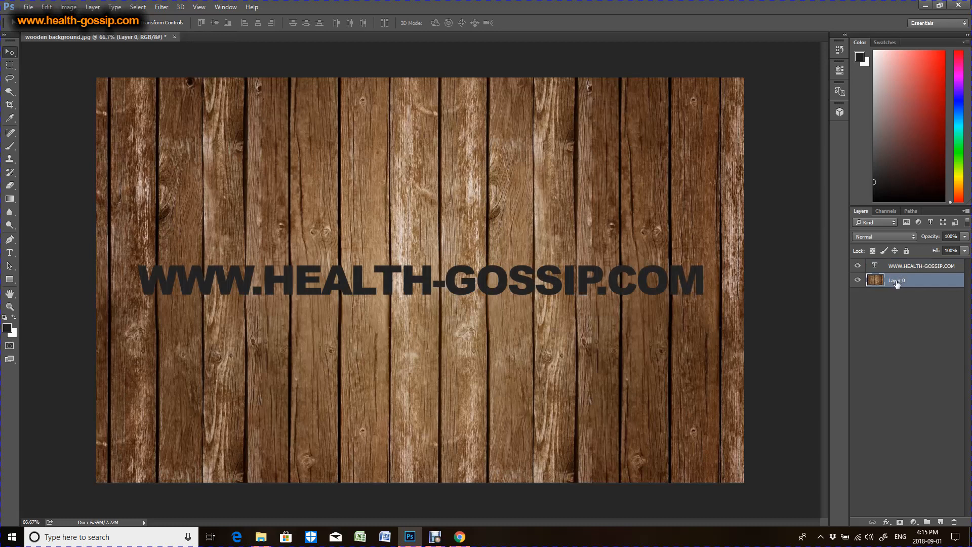
{"action": "double_click", "coordinate": [896, 281]}
{"action": "type", "text": "BACKGROUND"}
{"action": "key", "text": "Return"}
{"action": "left_click", "coordinate": [932, 268]}
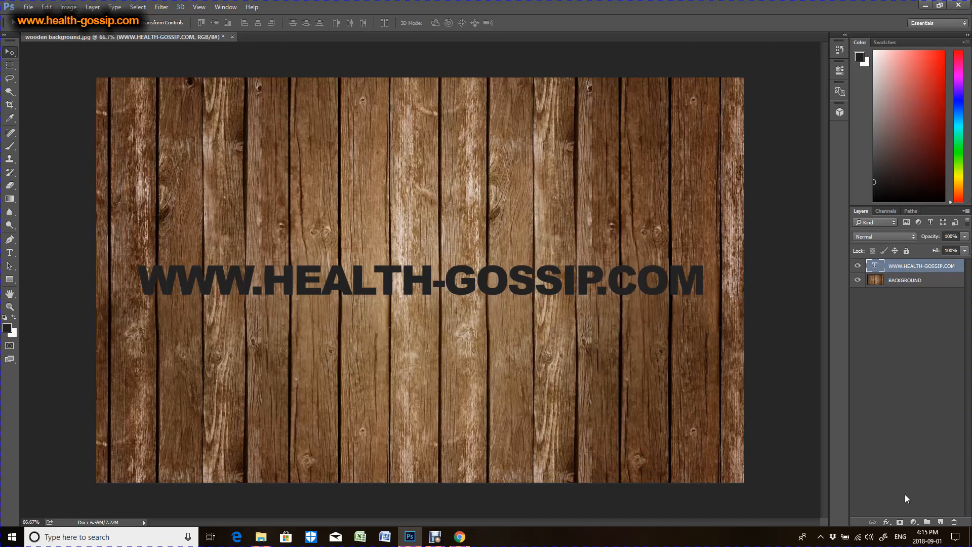
{"action": "right_click", "coordinate": [901, 270]}
{"action": "left_click", "coordinate": [933, 314]}
{"action": "left_click", "coordinate": [887, 522]}
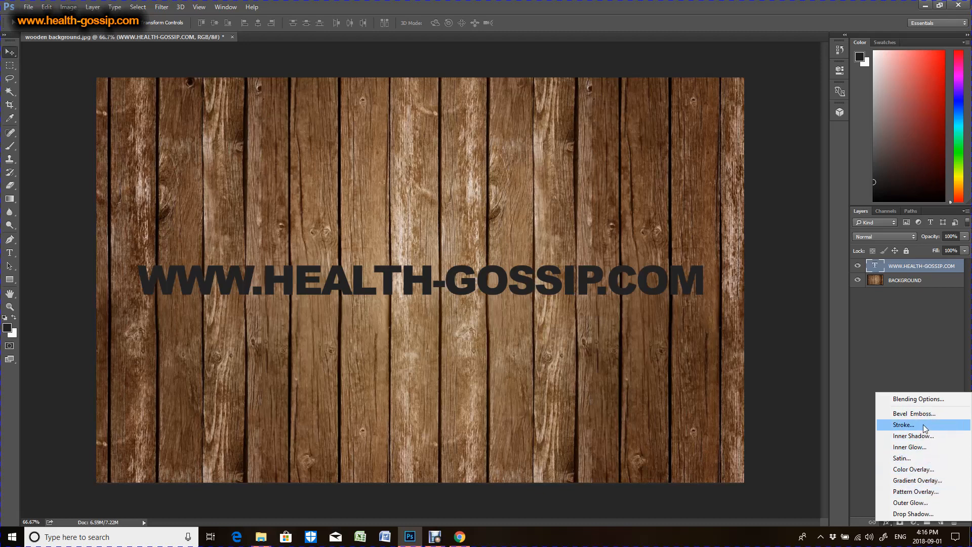
{"action": "left_click", "coordinate": [896, 377]}
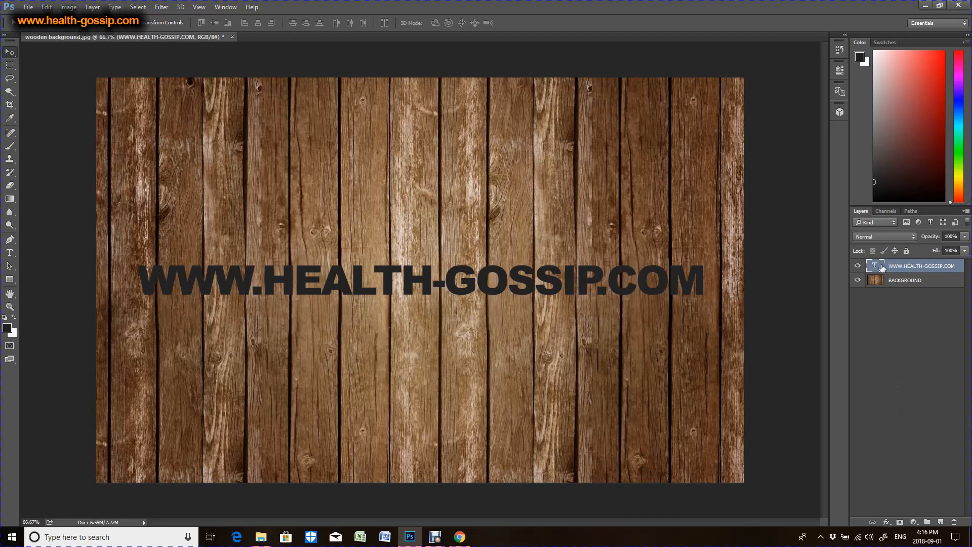
Step: Set the text layer's blend mode to Overlay in its Blending Options
{"action": "right_click", "coordinate": [902, 271]}
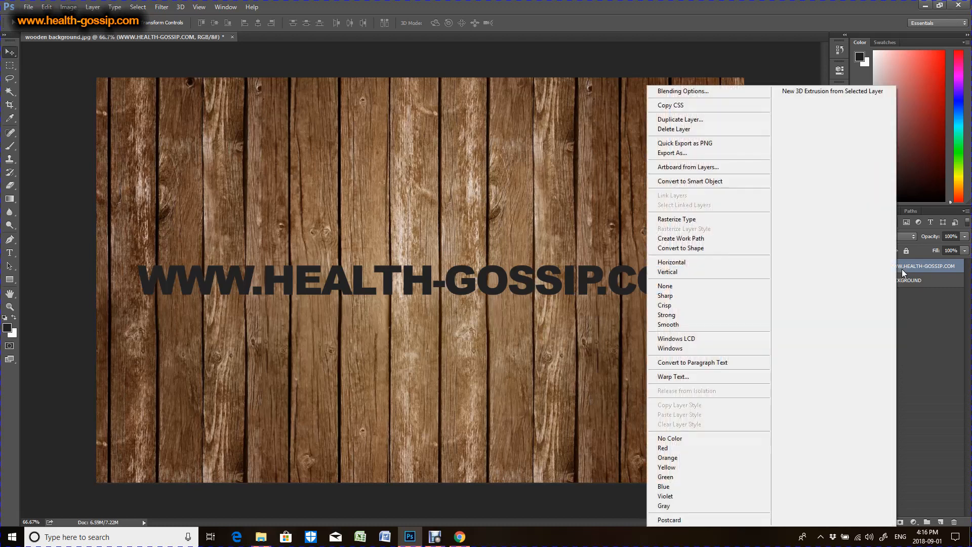
{"action": "left_click", "coordinate": [663, 92]}
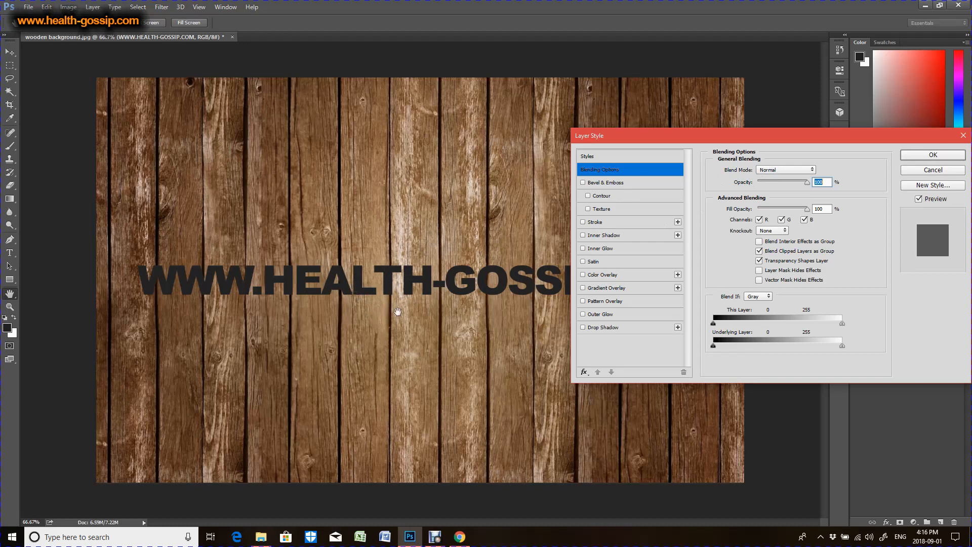
{"action": "left_click", "coordinate": [779, 171]}
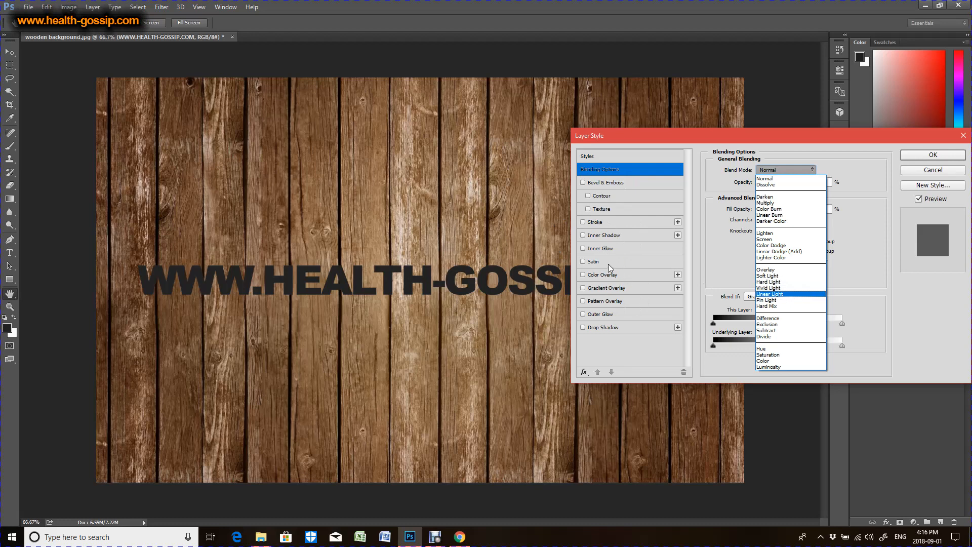
{"action": "left_click", "coordinate": [773, 271]}
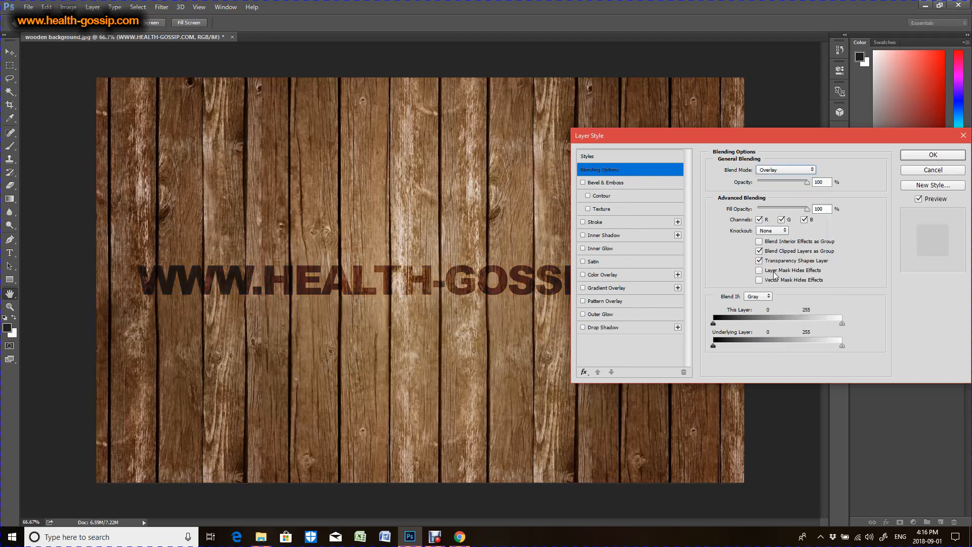
{"action": "left_click", "coordinate": [921, 154]}
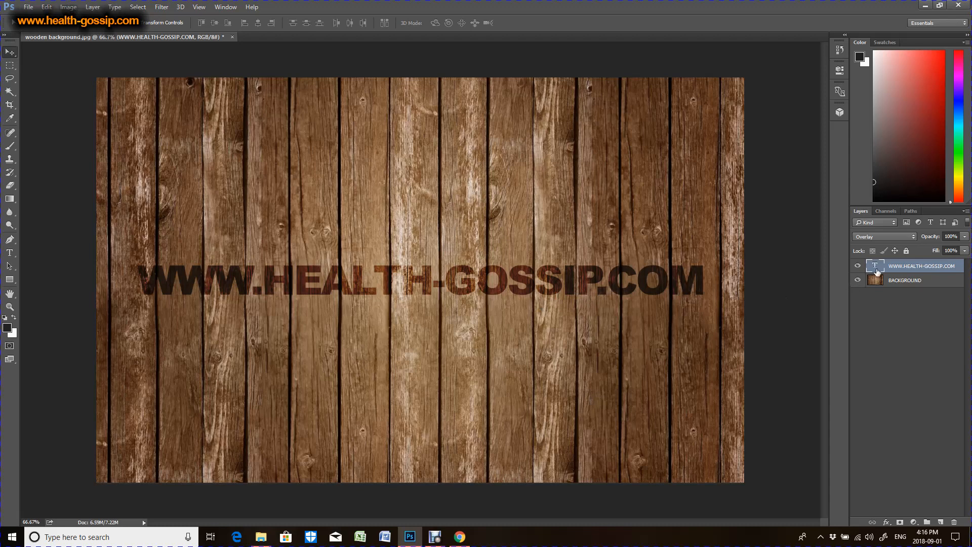
Step: Add an Inner Shadow effect to the text layer, try its Darken blend mode, and return it to Normal
{"action": "left_click", "coordinate": [886, 522]}
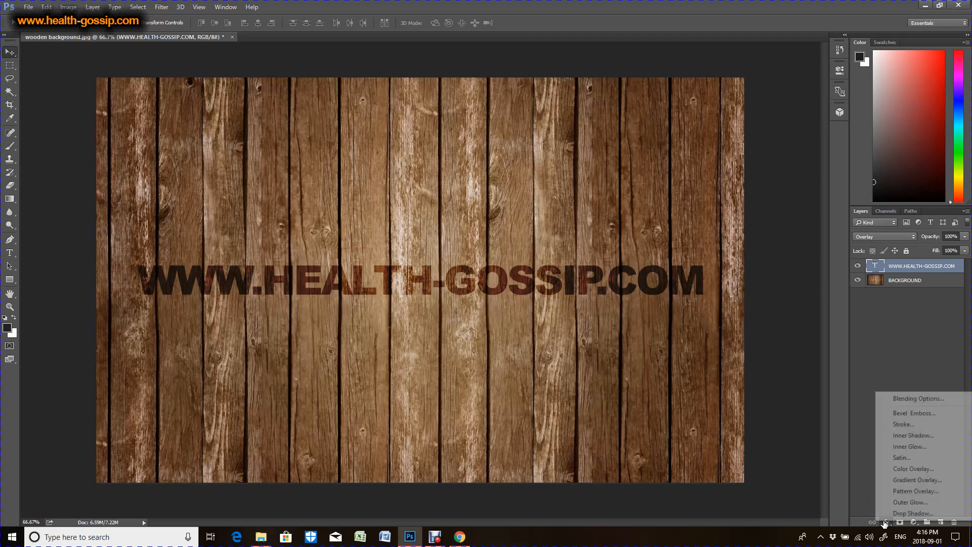
{"action": "left_click", "coordinate": [908, 436]}
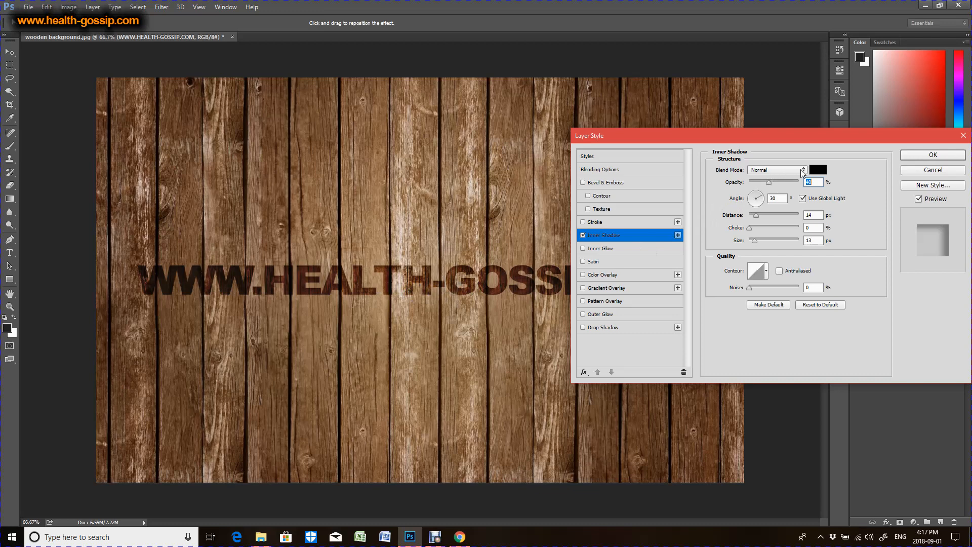
{"action": "left_click", "coordinate": [783, 171]}
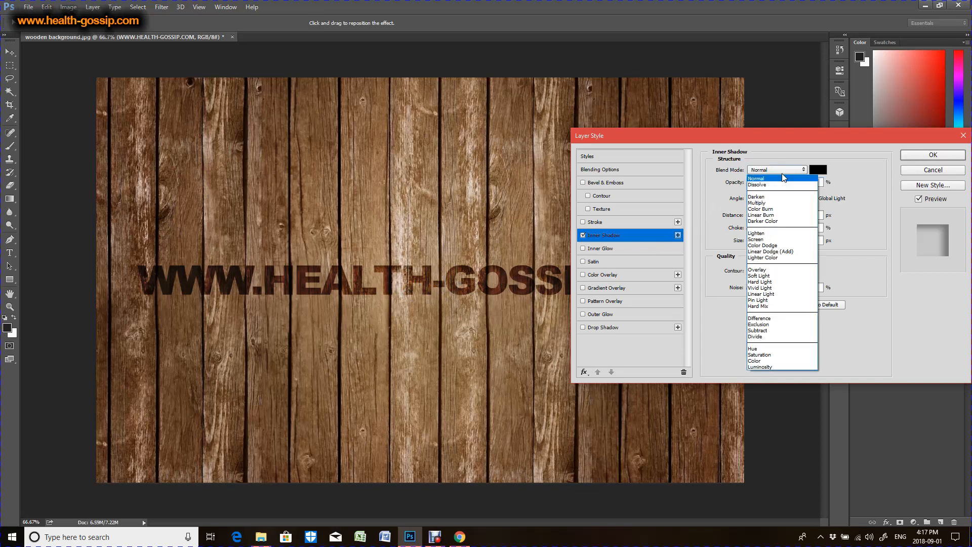
{"action": "left_click", "coordinate": [763, 198]}
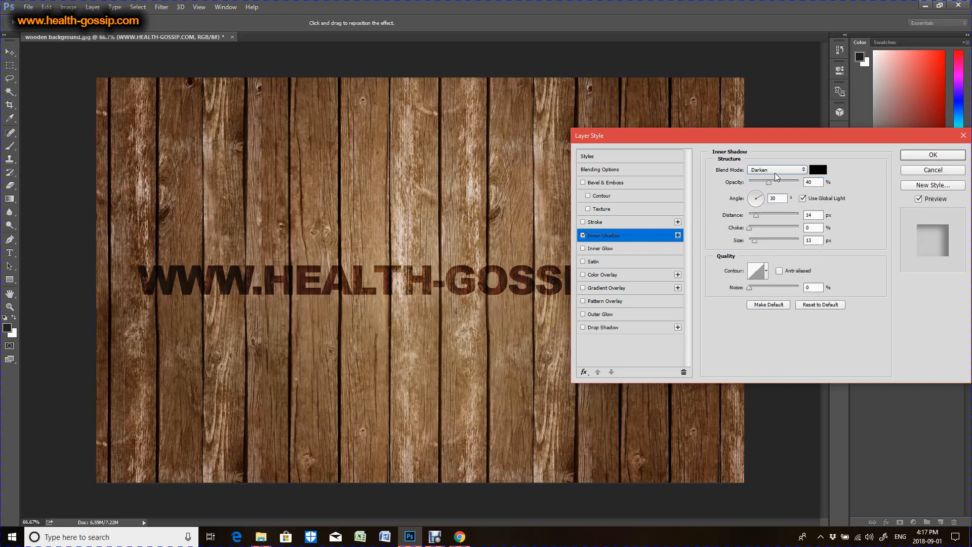
{"action": "left_click", "coordinate": [776, 170]}
{"action": "left_click", "coordinate": [778, 176]}
{"action": "left_click", "coordinate": [789, 172]}
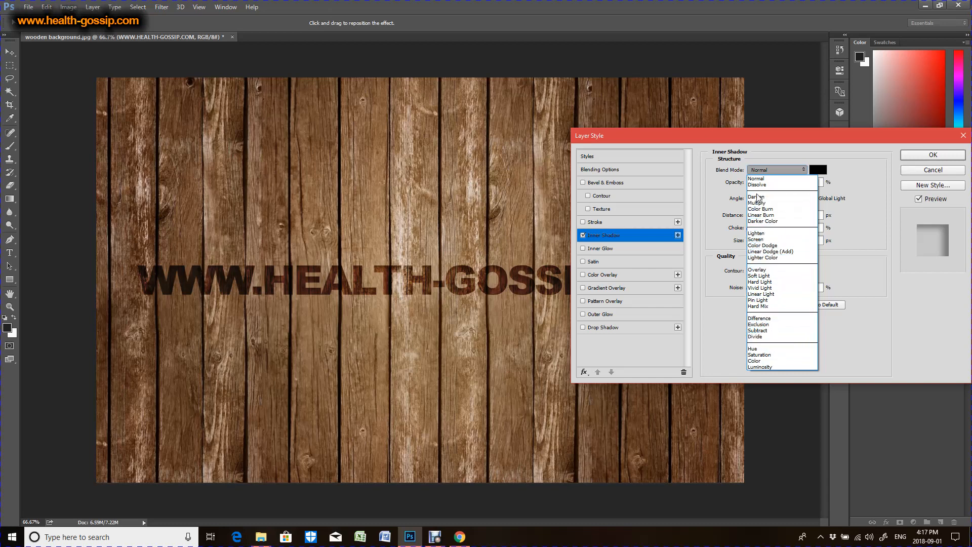
{"action": "left_click", "coordinate": [844, 179]}
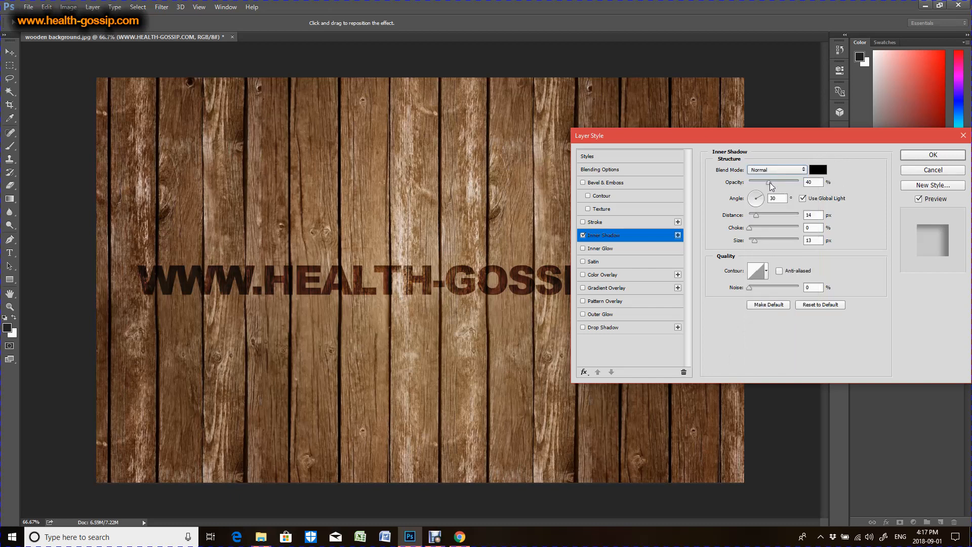
Step: Set the inner shadow's opacity to 54%, its size to 10 px and its distance to 12 px
{"action": "mouse_move", "coordinate": [769, 184]}
{"action": "left_mouse_down"}
{"action": "mouse_move", "coordinate": [788, 180]}
{"action": "mouse_move", "coordinate": [778, 180]}
{"action": "left_mouse_up"}
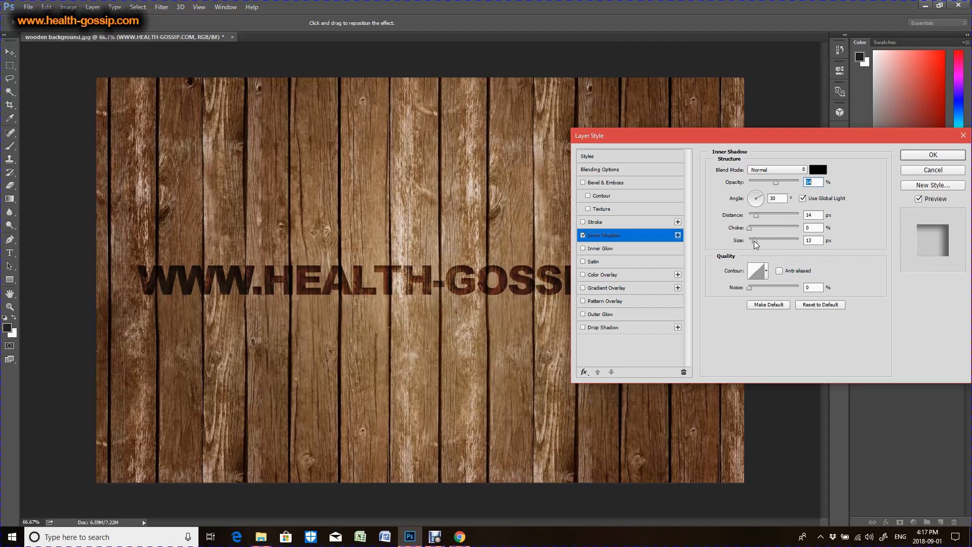
{"action": "left_click_drag", "start_coordinate": [755, 241], "coordinate": [749, 242]}
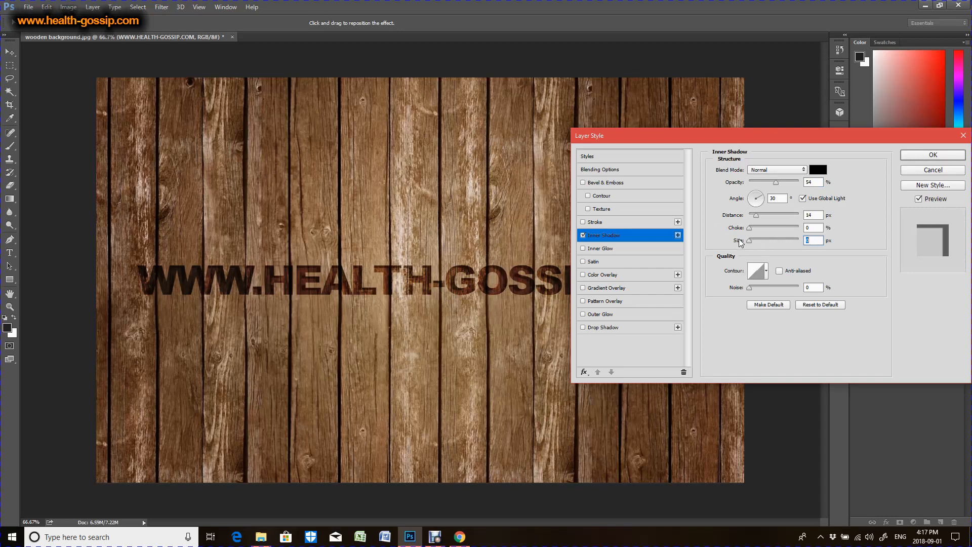
{"action": "left_click_drag", "start_coordinate": [750, 240], "coordinate": [754, 239]}
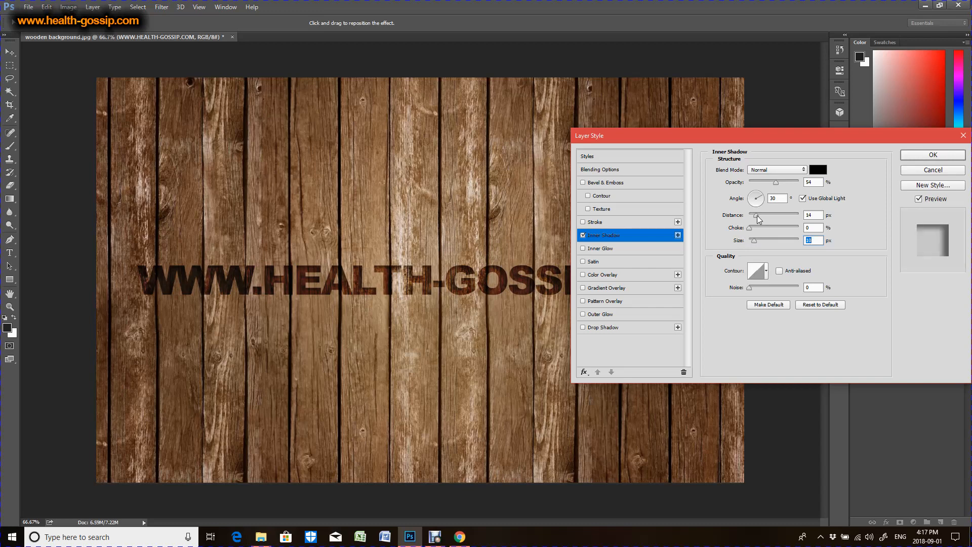
{"action": "left_click_drag", "start_coordinate": [758, 215], "coordinate": [765, 214]}
{"action": "left_click_drag", "start_coordinate": [768, 214], "coordinate": [756, 214]}
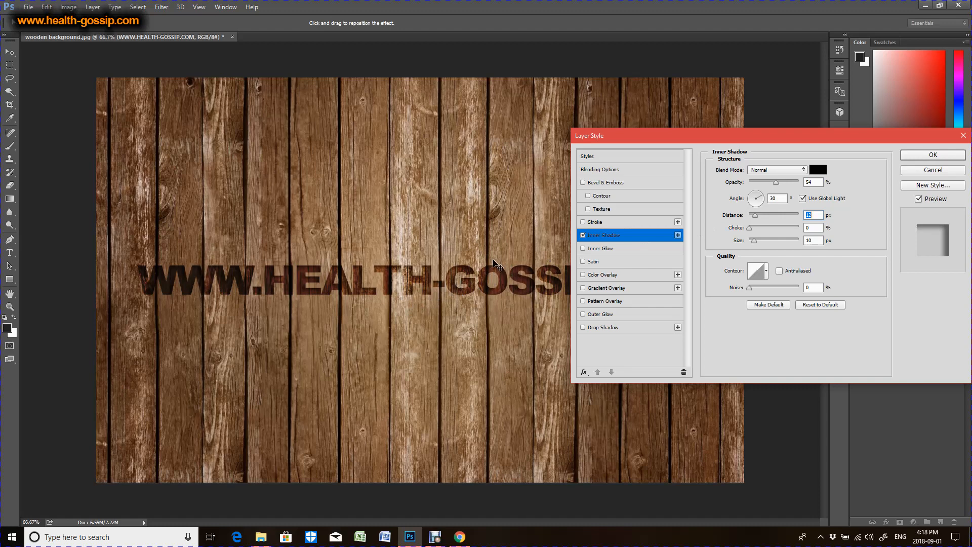
Step: Set the inner shadow's angle to 122° and apply the layer style
{"action": "left_click", "coordinate": [754, 197]}
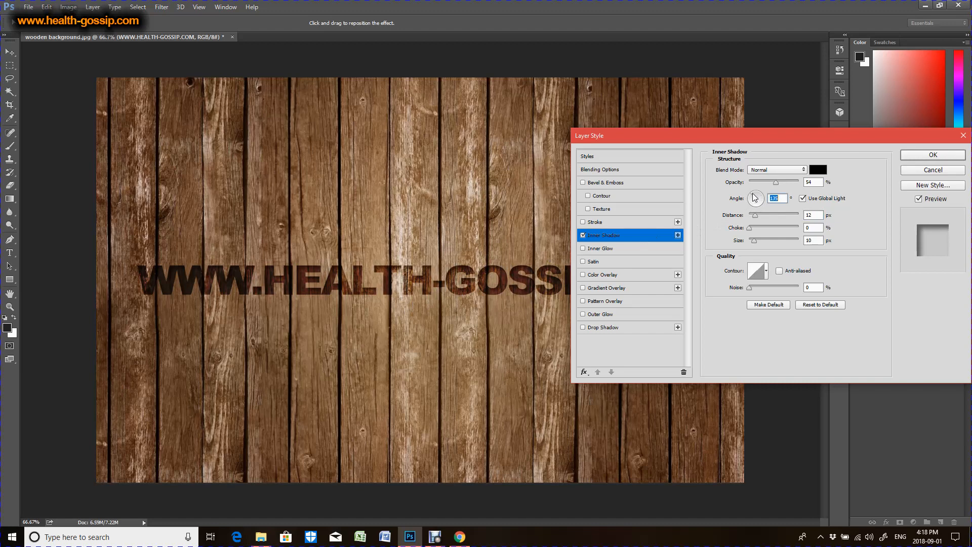
{"action": "left_click", "coordinate": [753, 193]}
{"action": "left_click", "coordinate": [918, 157]}
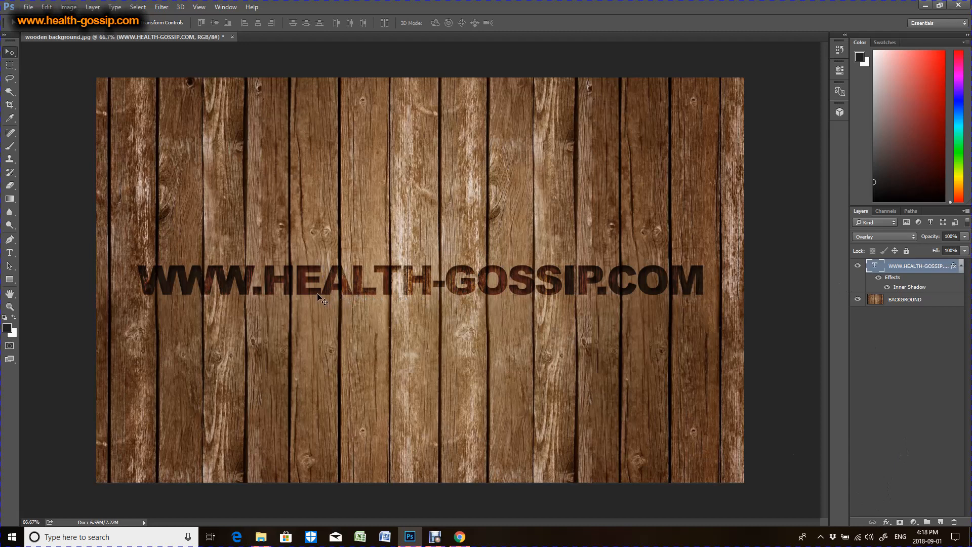
Step: Add a Drop Shadow effect to the text layer with white (255, 255, 255) as its colour
{"action": "left_click", "coordinate": [886, 521]}
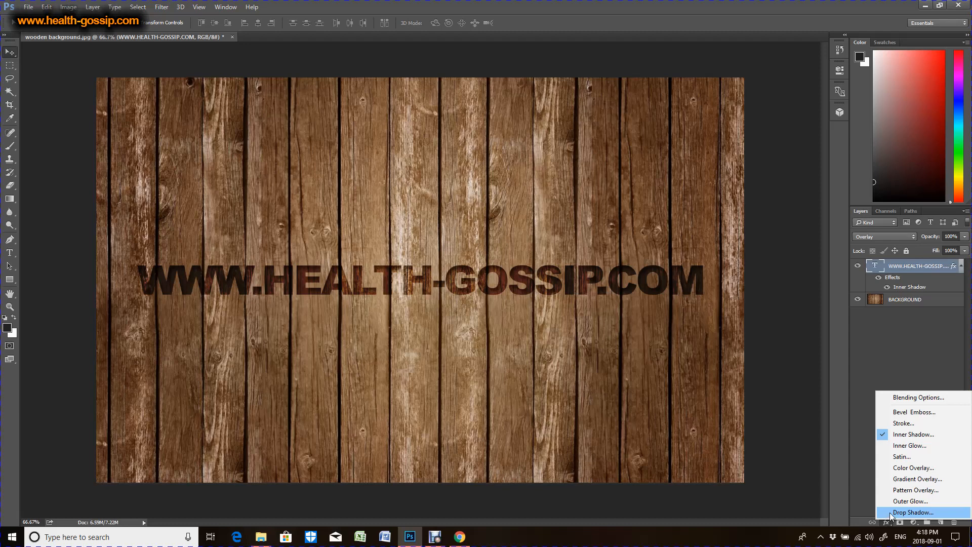
{"action": "left_click", "coordinate": [894, 513]}
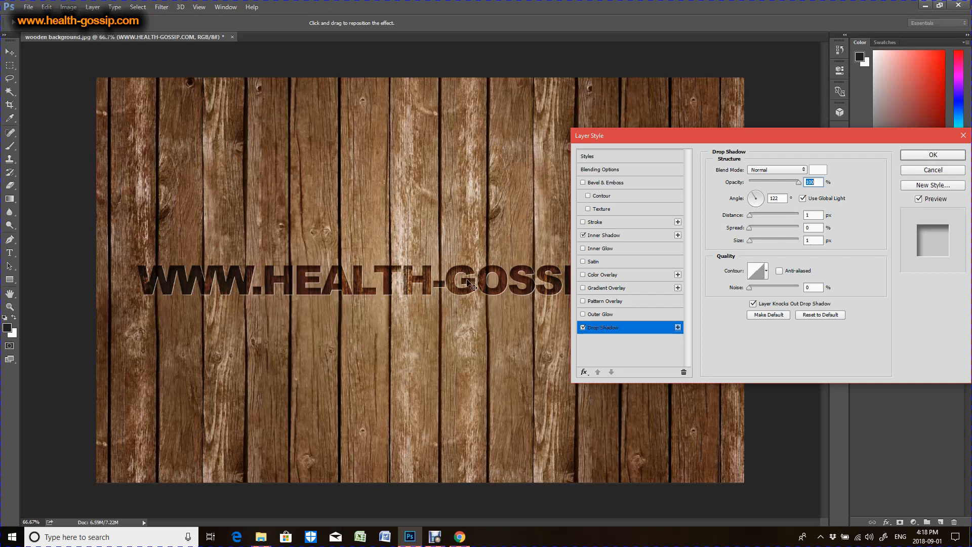
{"action": "left_click", "coordinate": [812, 171]}
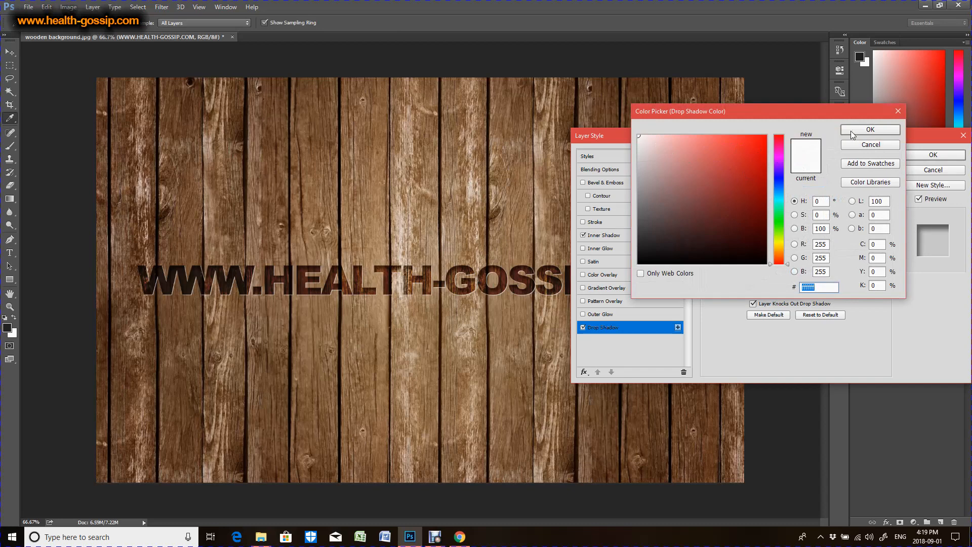
{"action": "left_click", "coordinate": [851, 131]}
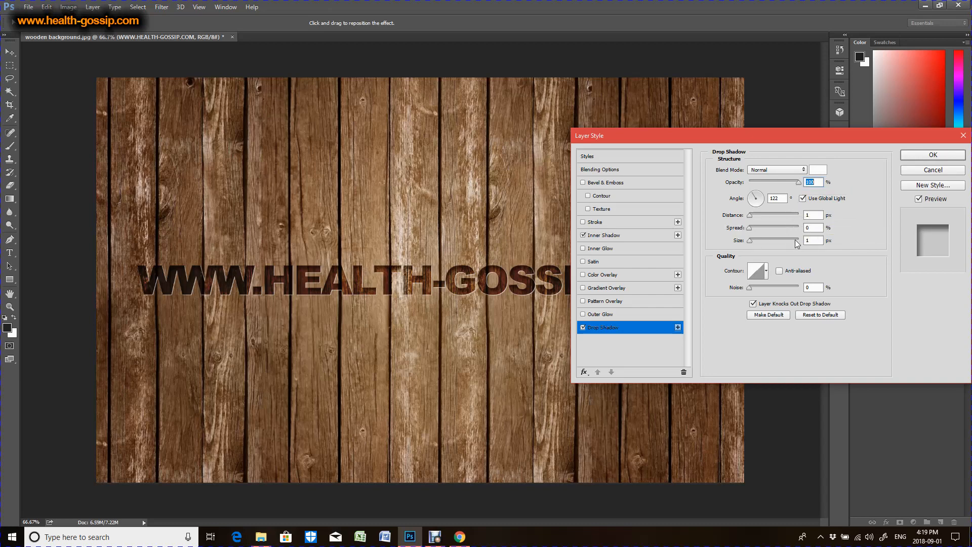
Step: Try a larger drop shadow size, return it to 1 px, set the distance to 2 px and apply the style
{"action": "left_click_drag", "start_coordinate": [749, 240], "coordinate": [760, 240]}
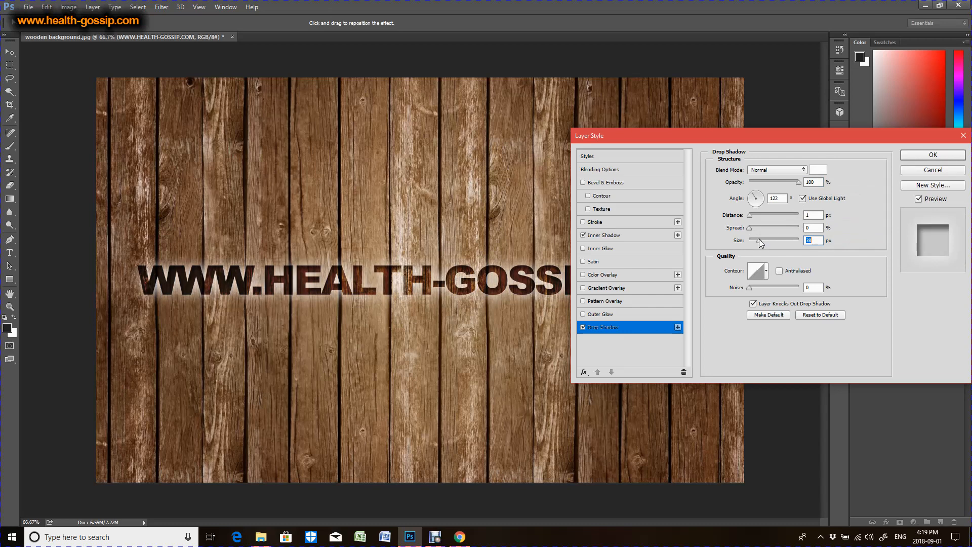
{"action": "left_click_drag", "start_coordinate": [759, 239], "coordinate": [748, 240]}
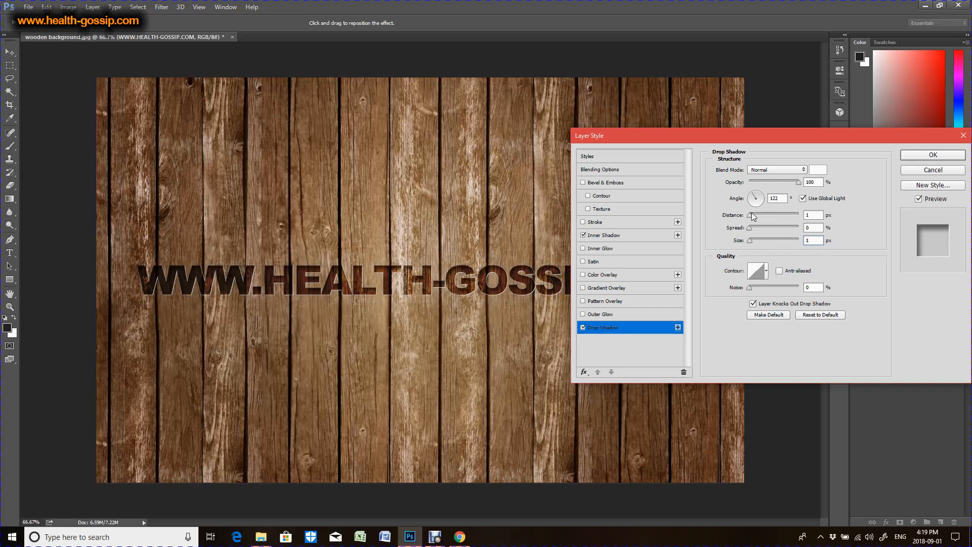
{"action": "mouse_move", "coordinate": [750, 214]}
{"action": "left_mouse_down"}
{"action": "mouse_move", "coordinate": [782, 214]}
{"action": "mouse_move", "coordinate": [752, 216]}
{"action": "left_mouse_up"}
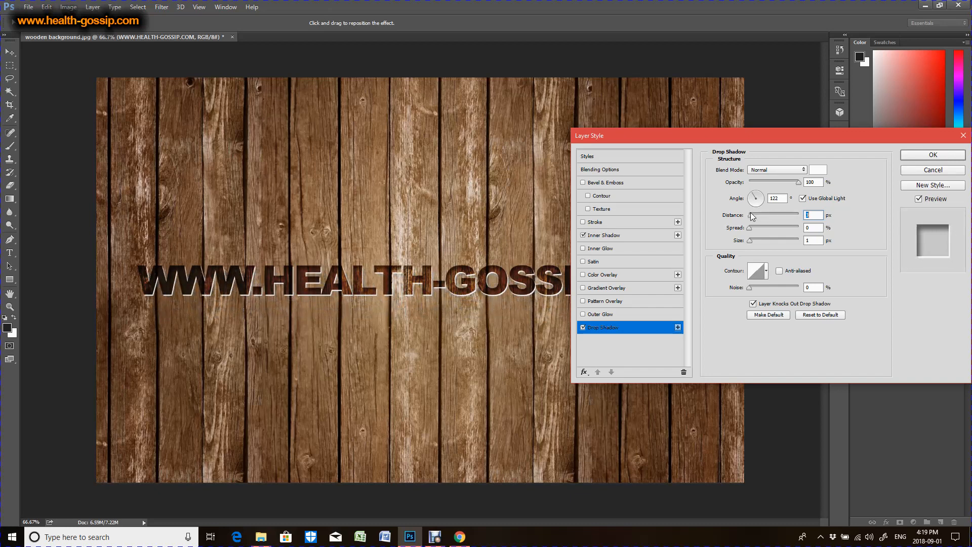
{"action": "type", "text": "1"}
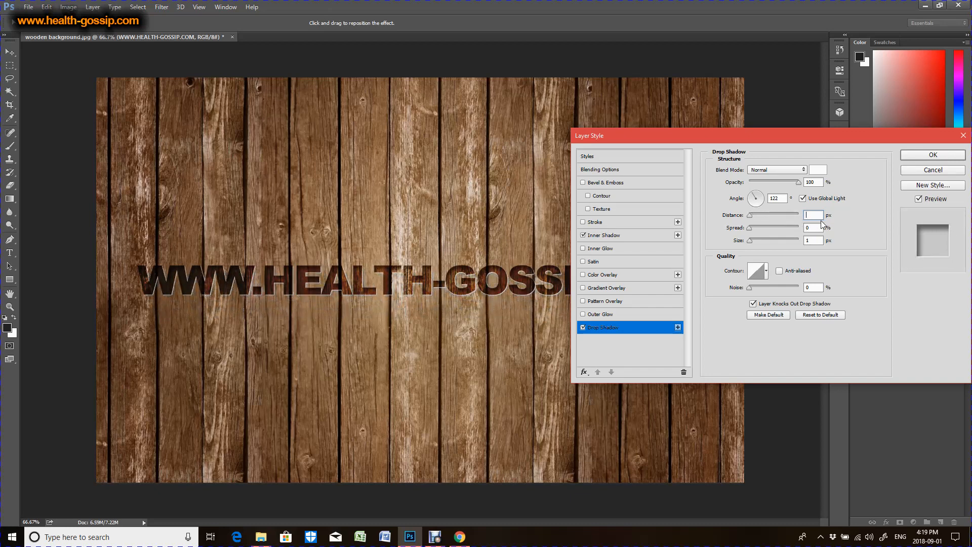
{"action": "type", "text": "2"}
{"action": "left_click", "coordinate": [919, 156]}
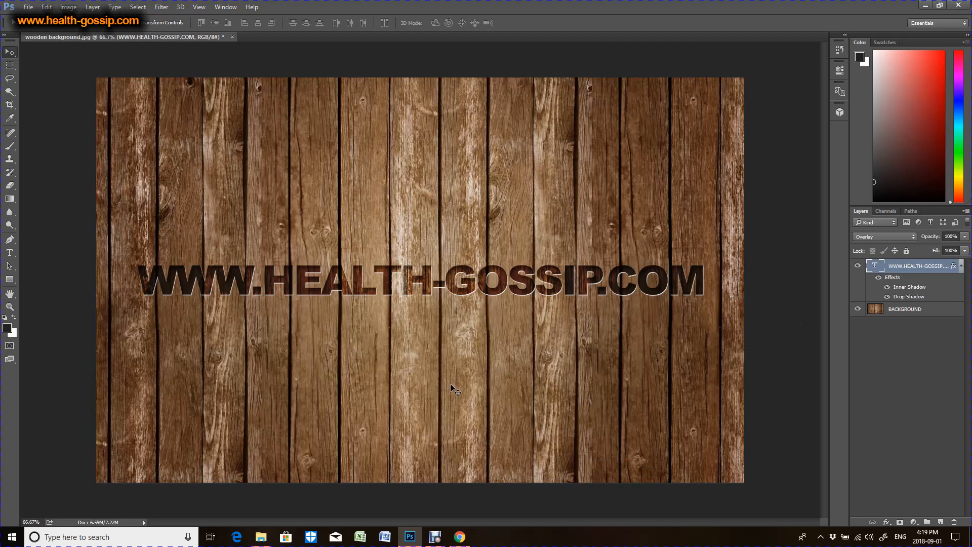
Step: Float and minimise the wooden background document, and open the nature image from the Text tutorial folder in Photoshop
{"action": "left_click_drag", "start_coordinate": [162, 37], "coordinate": [168, 50]}
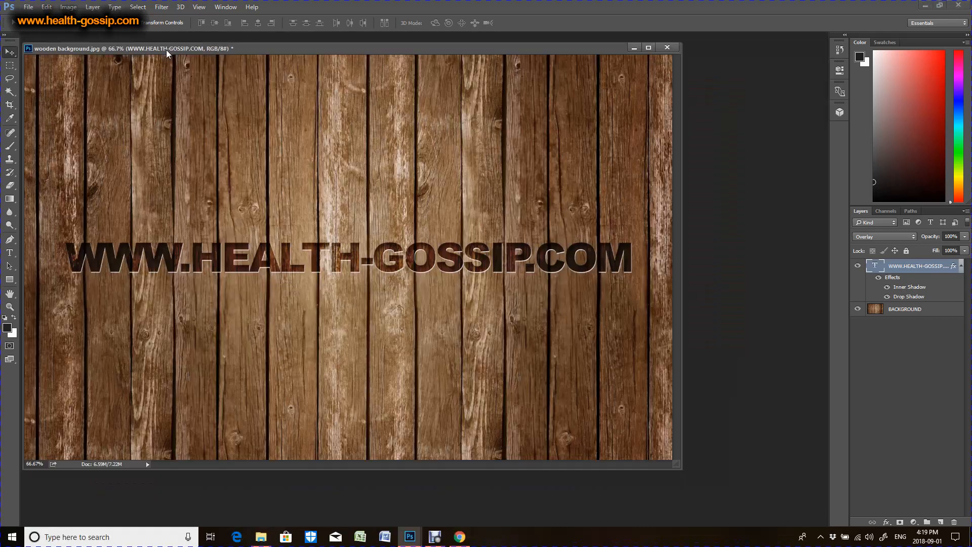
{"action": "left_click", "coordinate": [635, 48]}
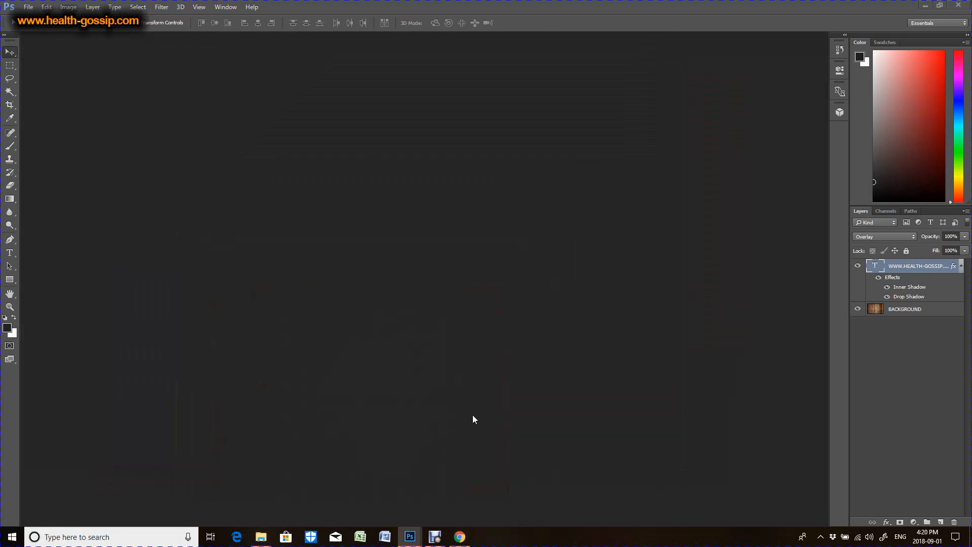
{"action": "left_click", "coordinate": [267, 539]}
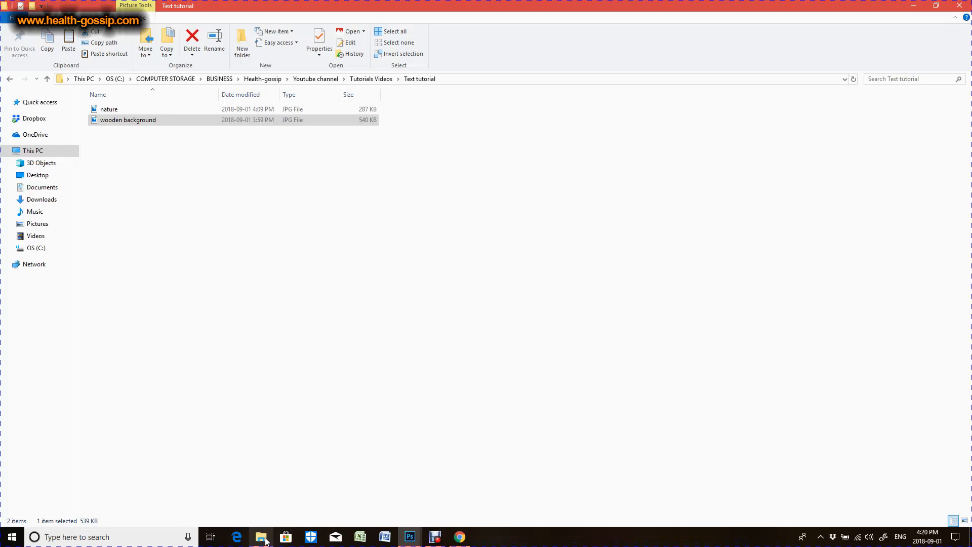
{"action": "left_click", "coordinate": [128, 109]}
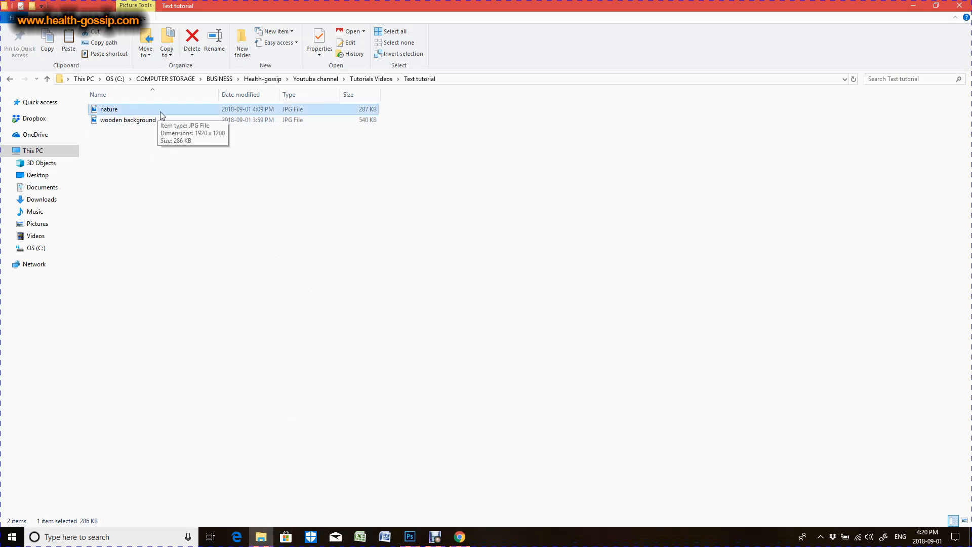
{"action": "left_click_drag", "start_coordinate": [164, 113], "coordinate": [414, 385]}
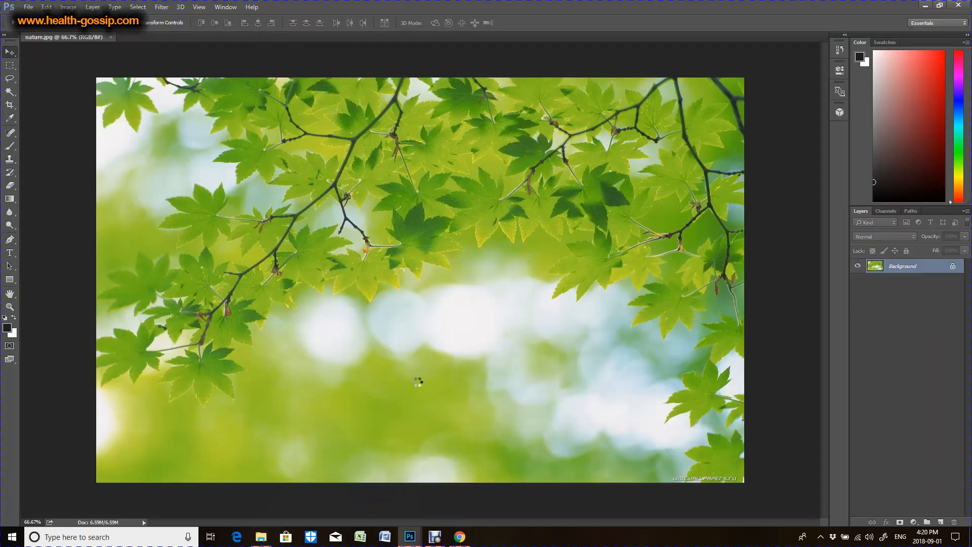
Step: Copy the styled text layer from the wooden background document into nature.jpg and centre it horizontally over the upper leaves
{"action": "mouse_move", "coordinate": [410, 536]}
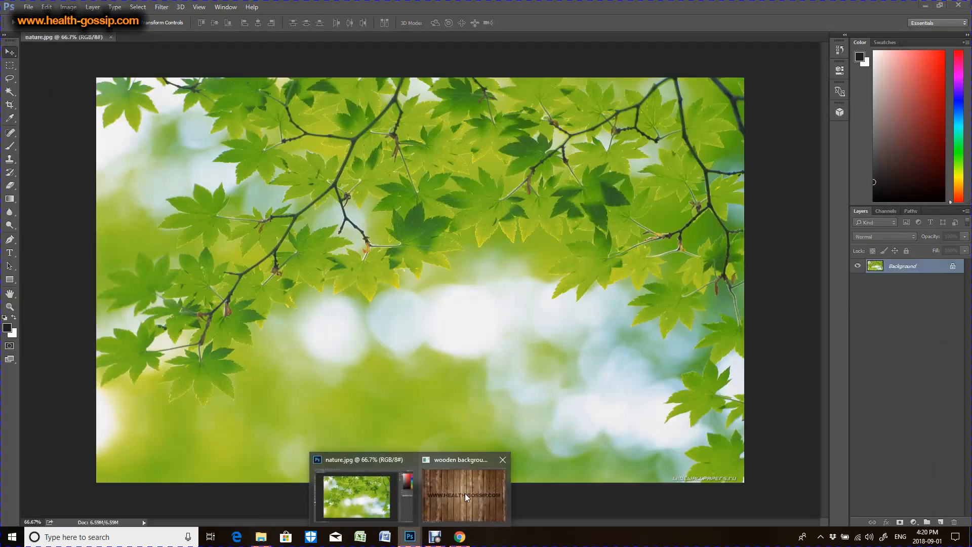
{"action": "left_click", "coordinate": [464, 493]}
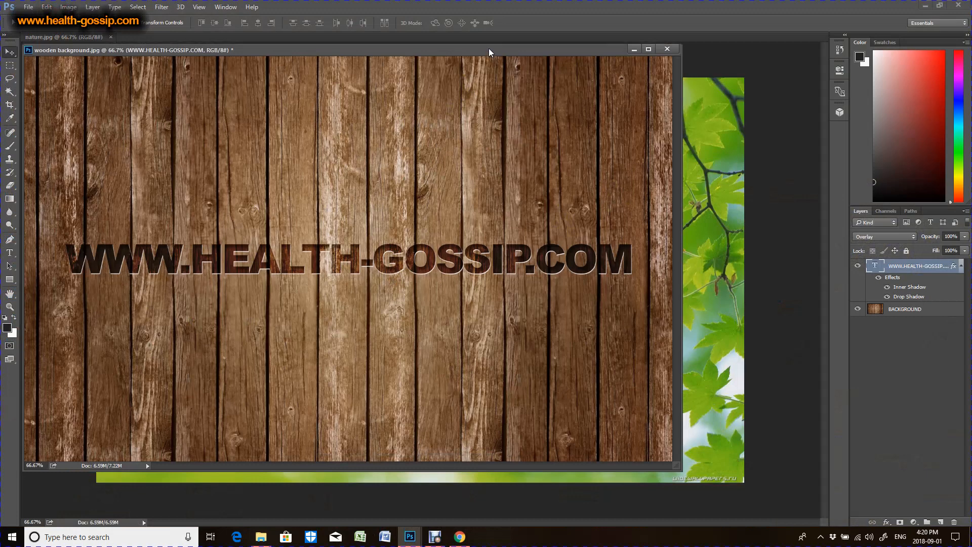
{"action": "left_click_drag", "start_coordinate": [487, 48], "coordinate": [509, 371]}
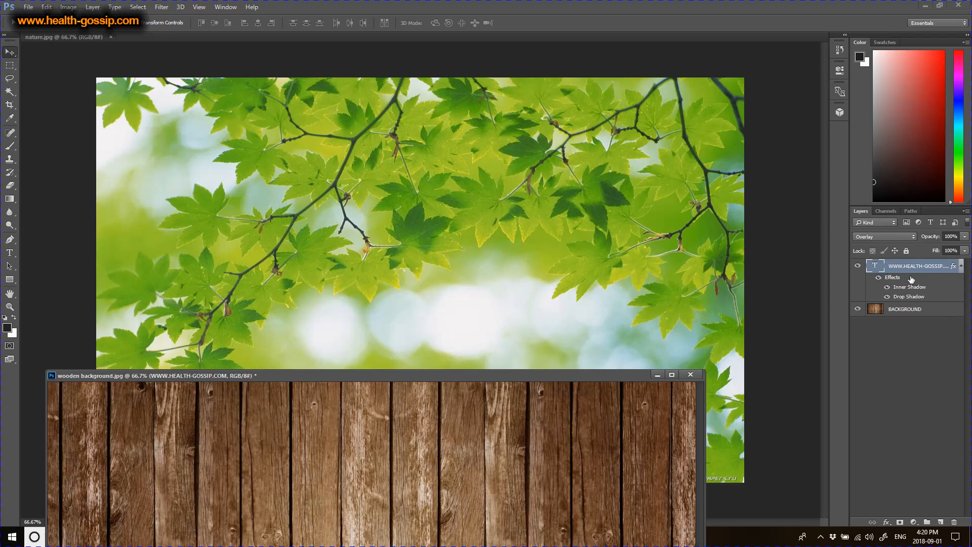
{"action": "mouse_move", "coordinate": [909, 270]}
{"action": "left_mouse_down"}
{"action": "mouse_move", "coordinate": [754, 294]}
{"action": "mouse_move", "coordinate": [480, 248]}
{"action": "mouse_move", "coordinate": [445, 230]}
{"action": "left_mouse_up"}
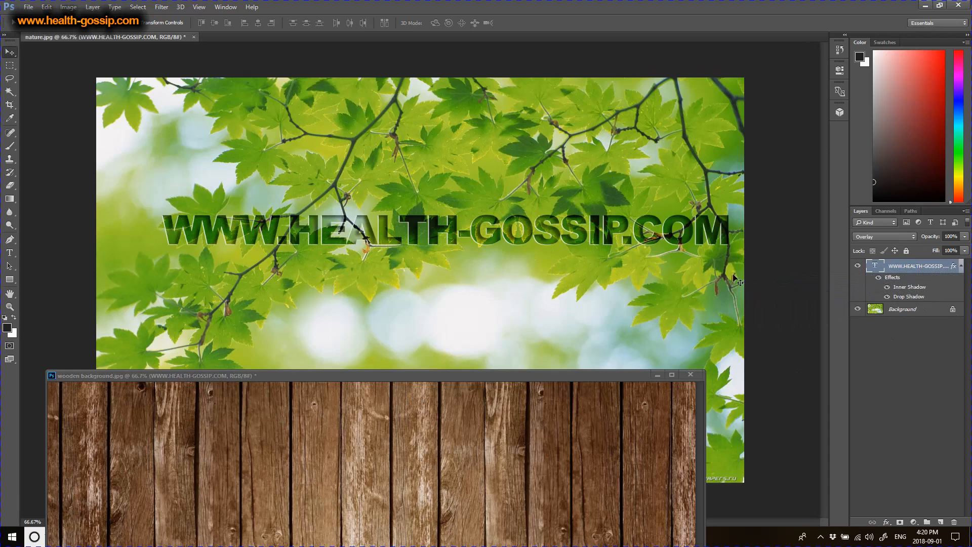
{"action": "left_click", "coordinate": [658, 375]}
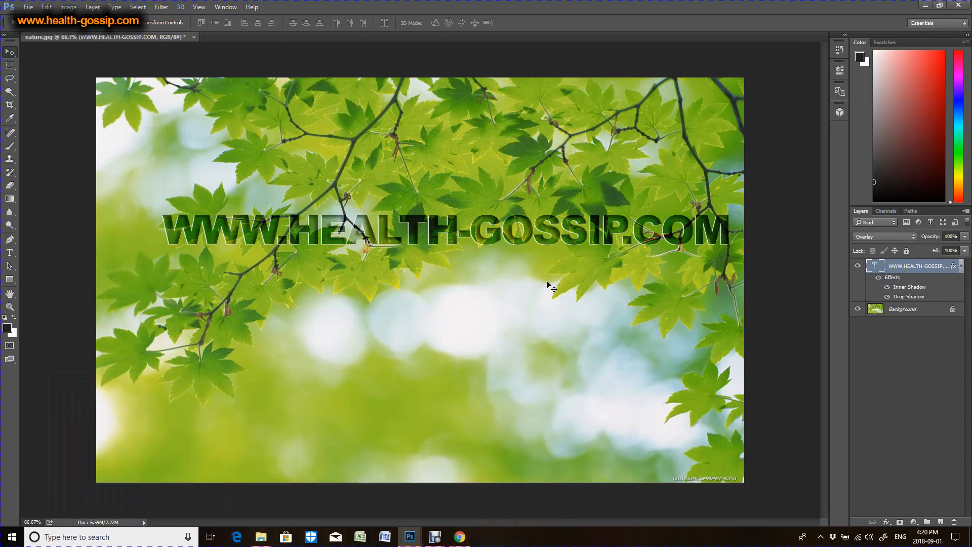
{"action": "mouse_move", "coordinate": [547, 284]}
{"action": "left_mouse_down"}
{"action": "mouse_move", "coordinate": [521, 254]}
{"action": "mouse_move", "coordinate": [522, 223]}
{"action": "mouse_move", "coordinate": [518, 428]}
{"action": "mouse_move", "coordinate": [515, 247]}
{"action": "left_mouse_up"}
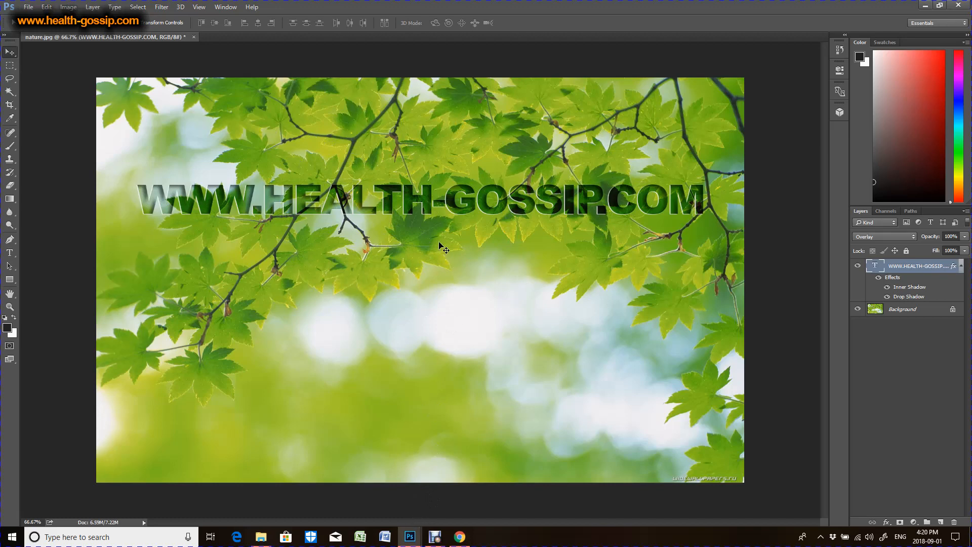
Step: Save the layered nature document as a Photoshop file named psd in the Text tutorial folder, accepting the format options
{"action": "left_click", "coordinate": [26, 7]}
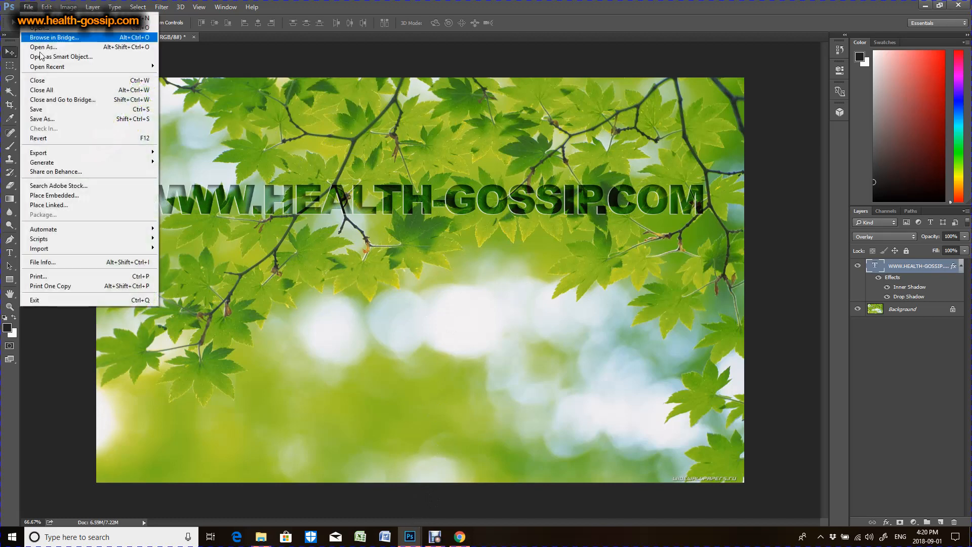
{"action": "left_click", "coordinate": [53, 119]}
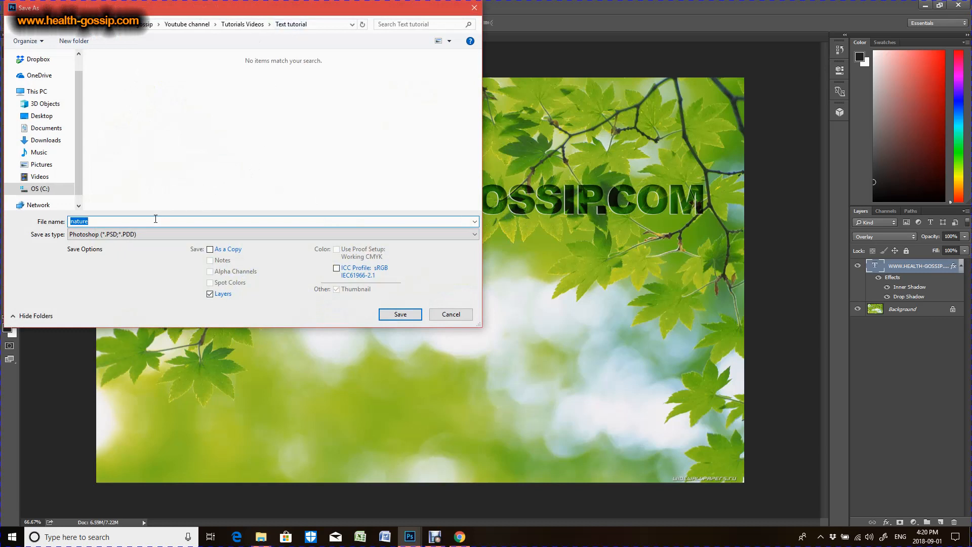
{"action": "type", "text": "pd"}
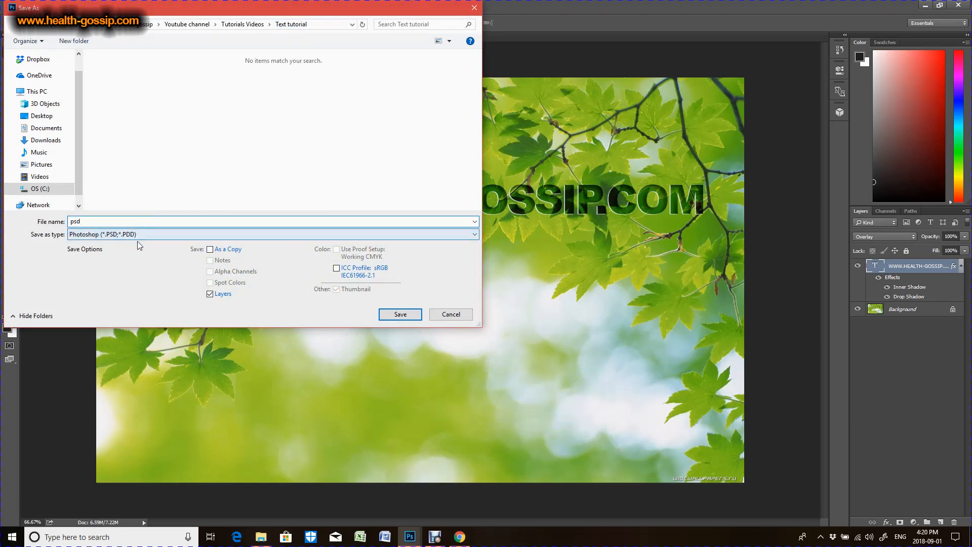
{"action": "left_click", "coordinate": [399, 314]}
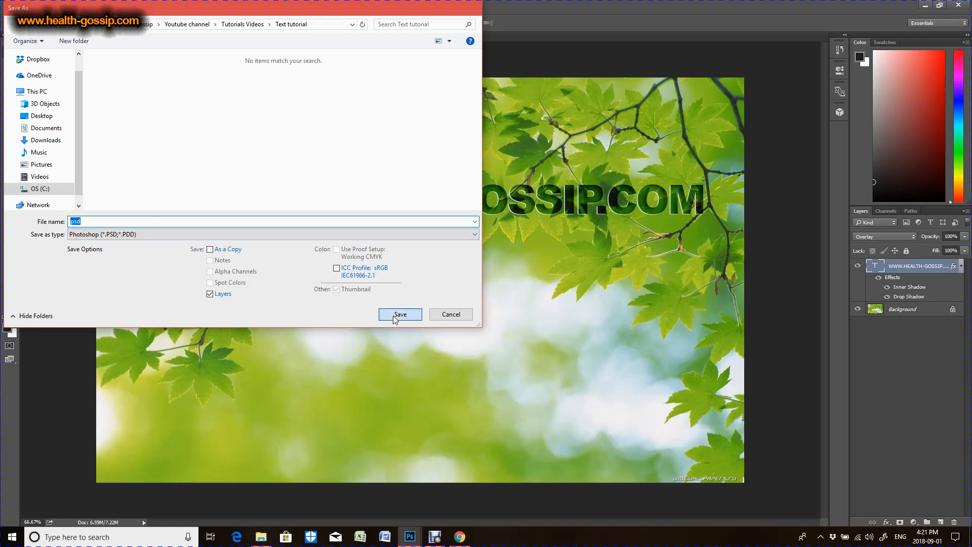
{"action": "left_click", "coordinate": [614, 163]}
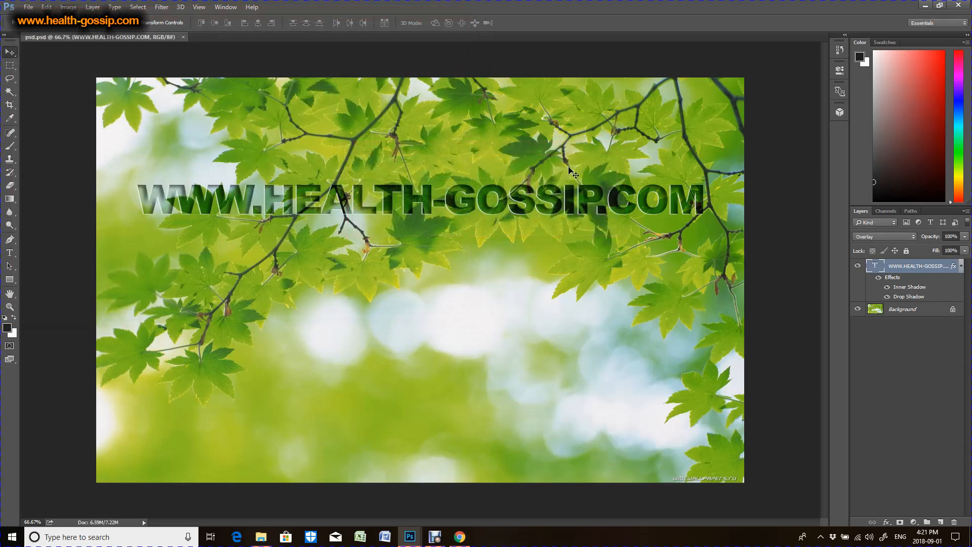
Step: Save a JPEG copy of the document as EDITED in the Text tutorial folder at Maximum quality, 12
{"action": "left_click", "coordinate": [28, 7]}
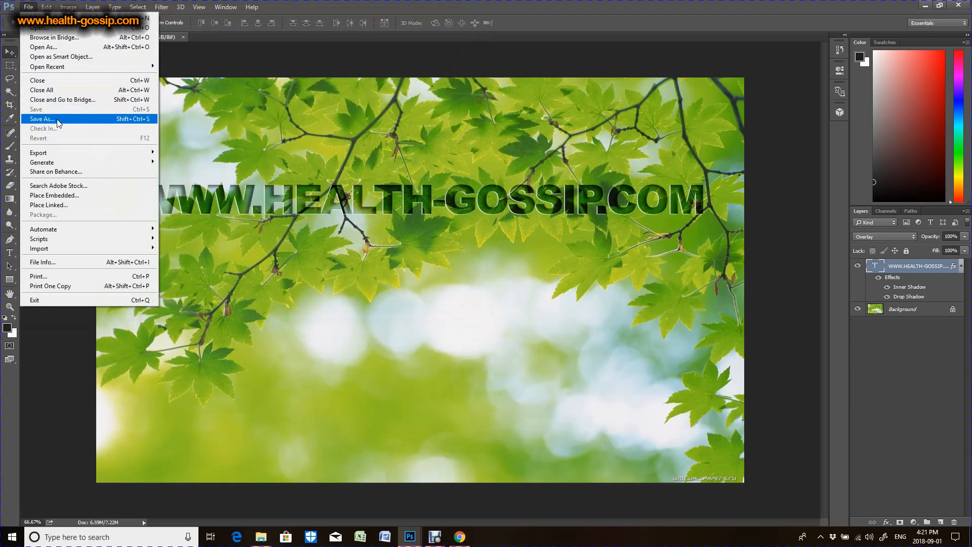
{"action": "left_click", "coordinate": [57, 120]}
{"action": "left_click", "coordinate": [316, 234]}
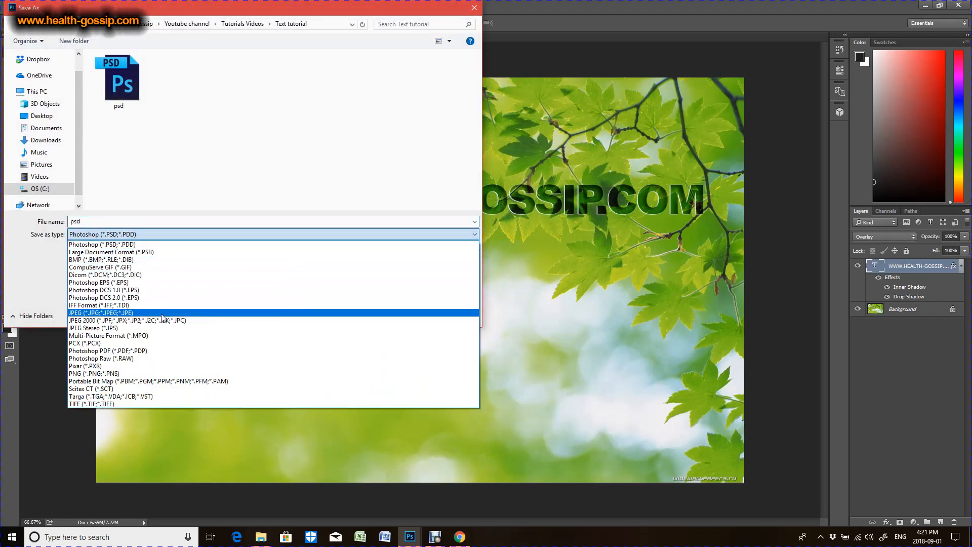
{"action": "left_click", "coordinate": [161, 314]}
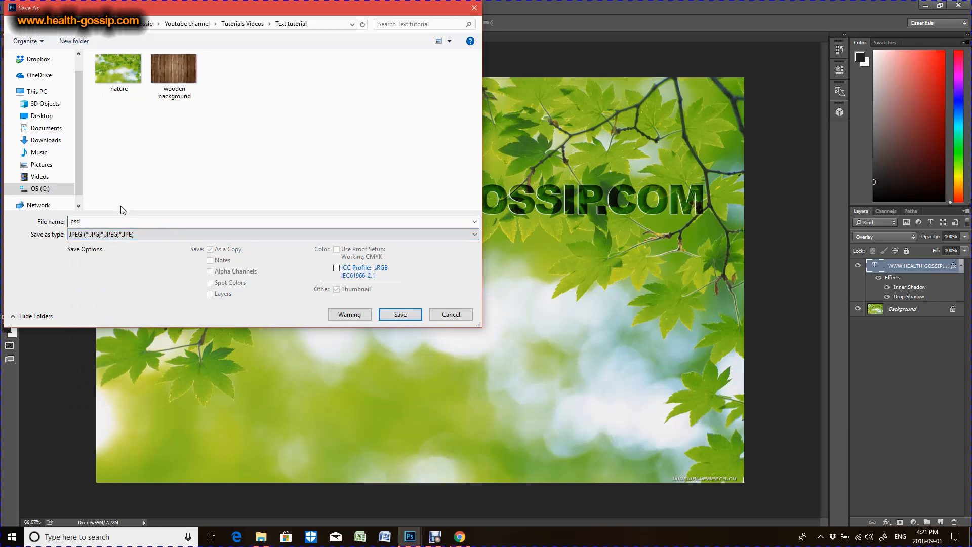
{"action": "double_click", "coordinate": [118, 220]}
{"action": "type", "text": "EDITED"}
{"action": "left_click", "coordinate": [405, 314]}
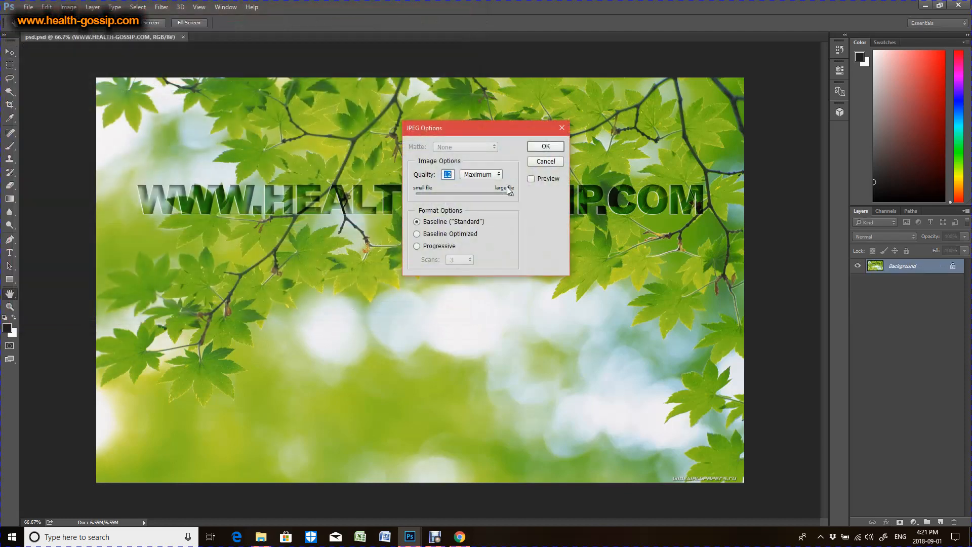
{"action": "mouse_move", "coordinate": [510, 194]}
{"action": "left_mouse_down"}
{"action": "mouse_move", "coordinate": [488, 193]}
{"action": "mouse_move", "coordinate": [512, 194]}
{"action": "left_mouse_up"}
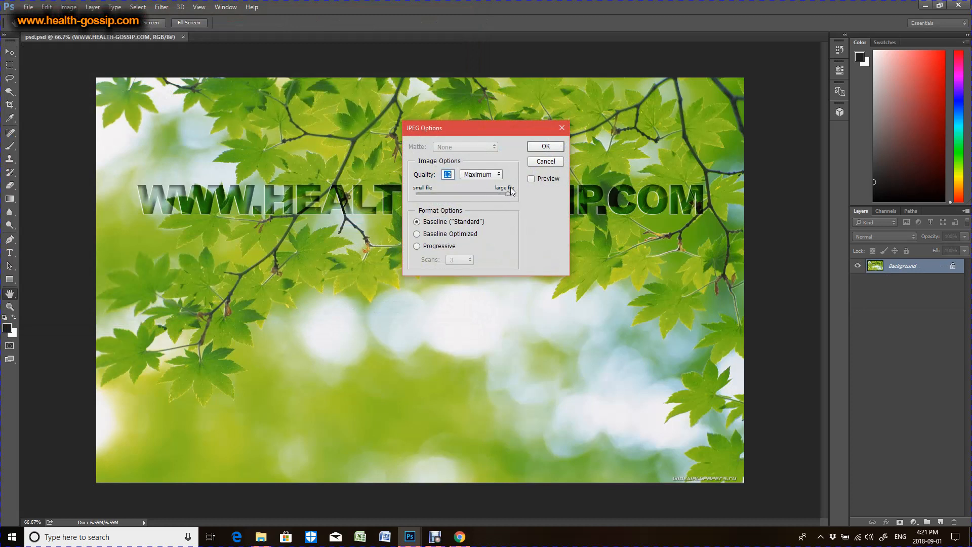
{"action": "left_click", "coordinate": [545, 146]}
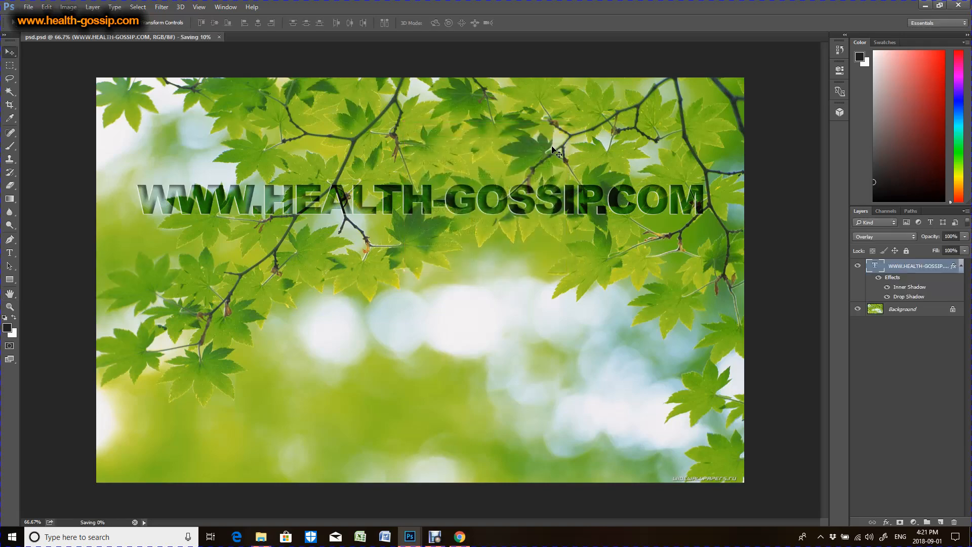
Step: Minimise Photoshop and open the exported EDITED image from the Text tutorial folder to check the carved text
{"action": "left_click", "coordinate": [925, 5]}
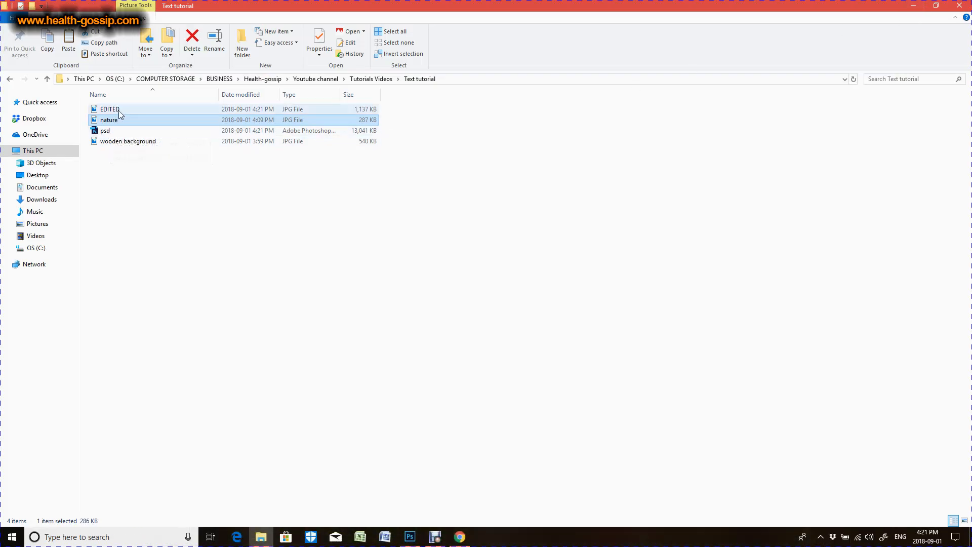
{"action": "double_click", "coordinate": [120, 110]}
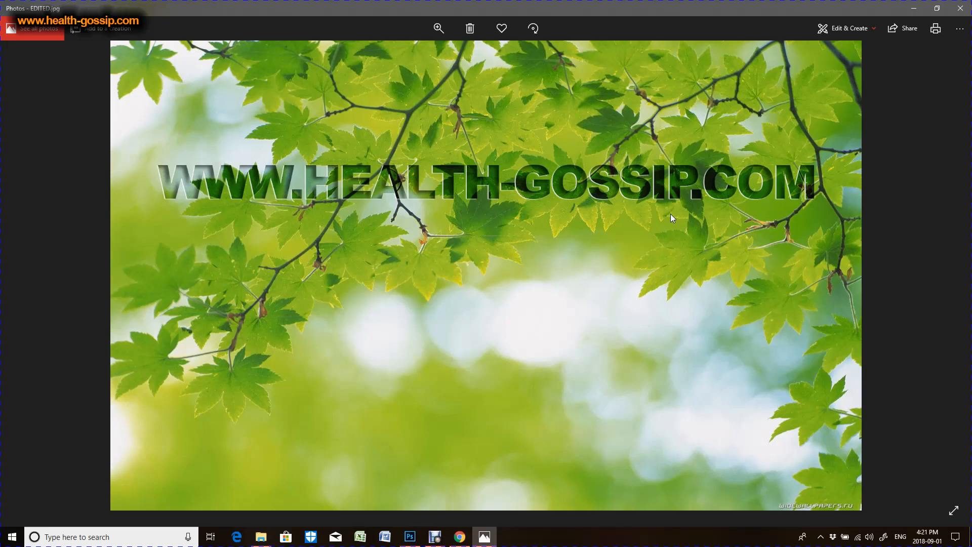
Step: Switch to Chrome to view the Vid's Tube YouTube channel page, and minimise the browser again
{"action": "left_click", "coordinate": [459, 537]}
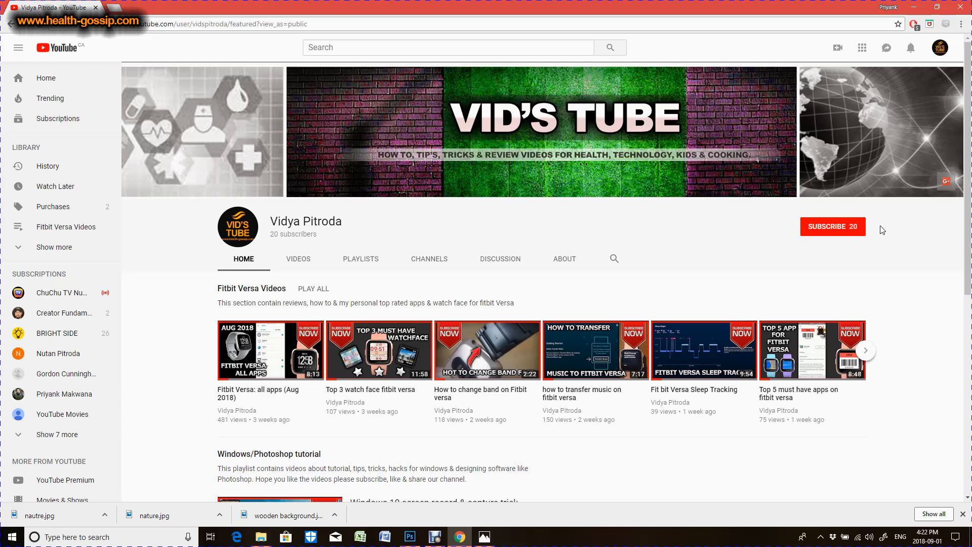
{"action": "left_click", "coordinate": [914, 9]}
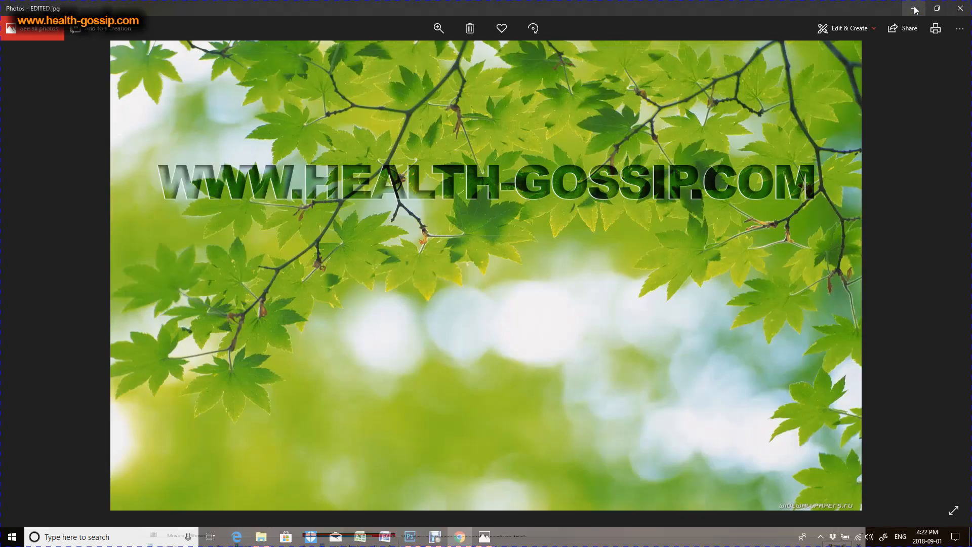